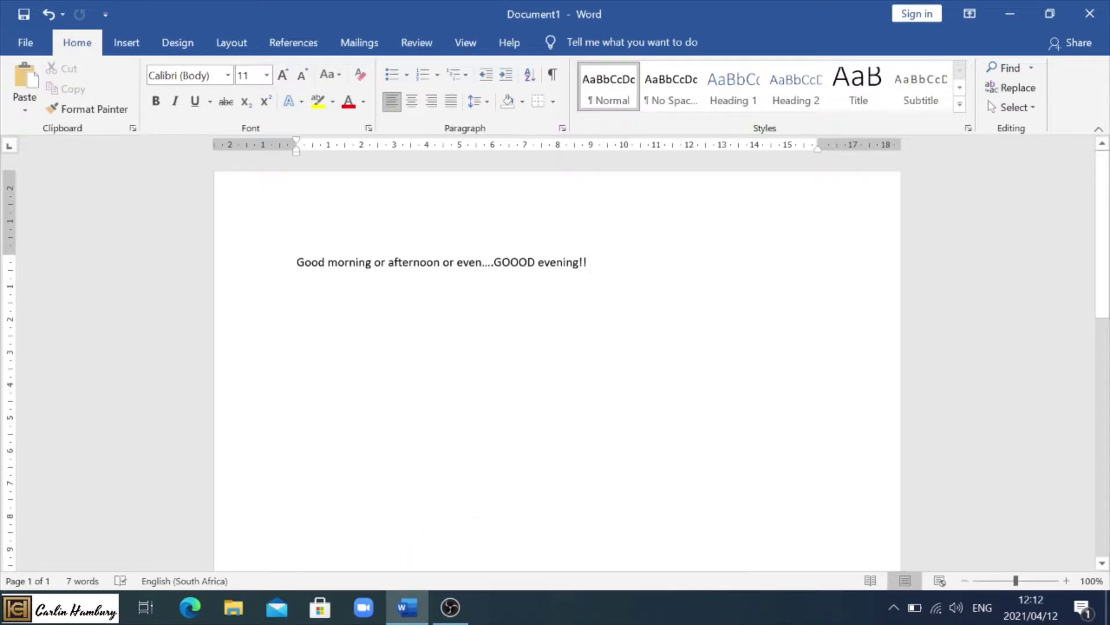
Add a blank line below the greeting 'Good morning or afternoon or even....GOOOD evening!!'
click(128, 52)
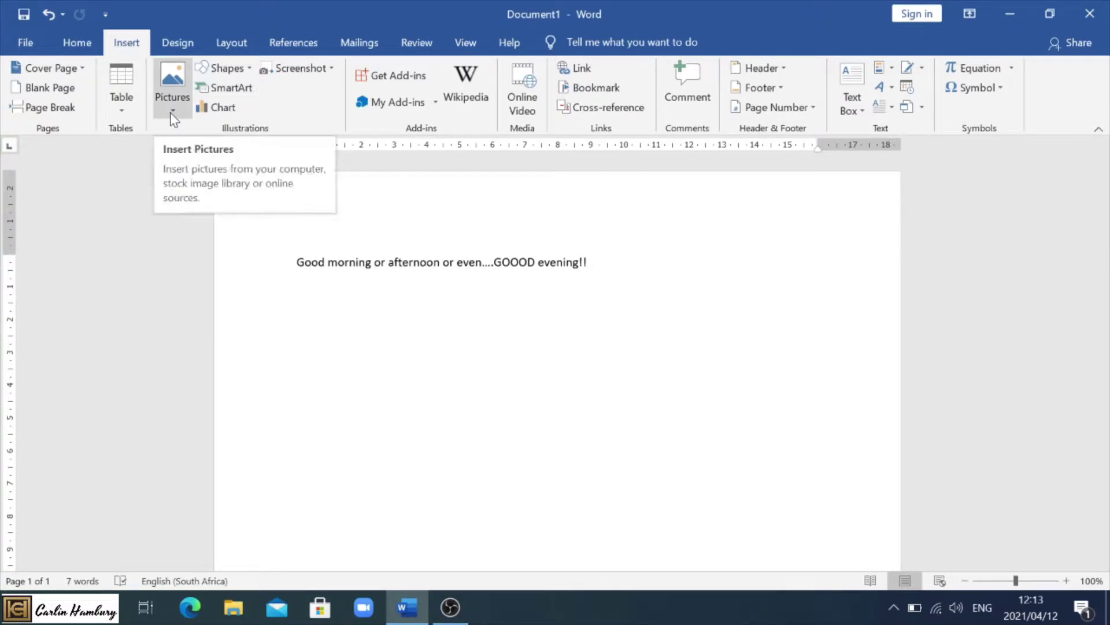
click(628, 273)
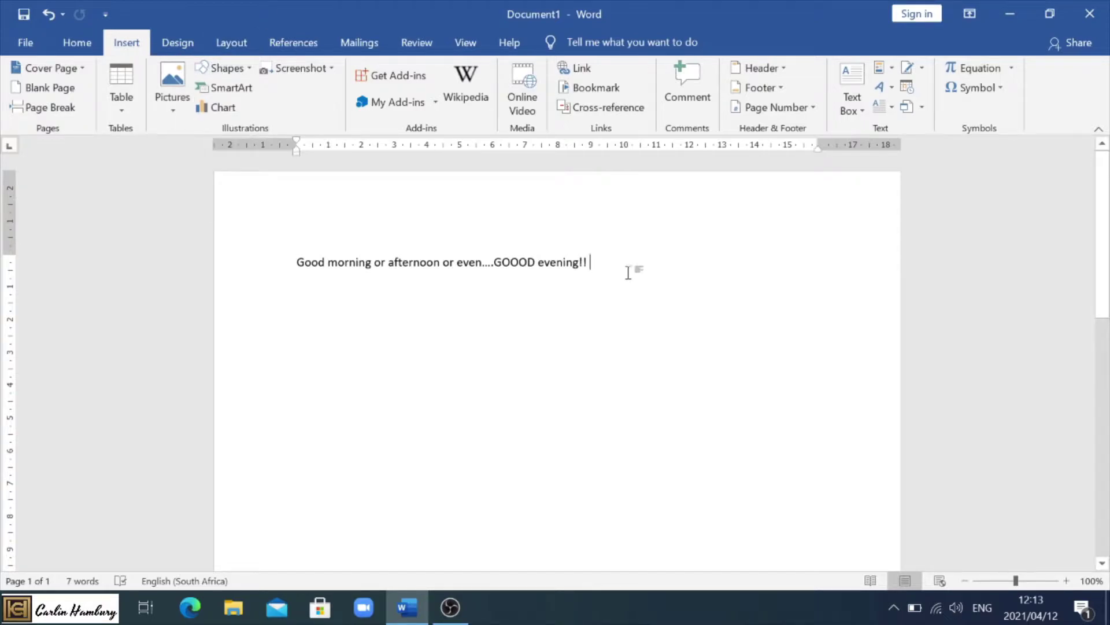
key(Return)
Insert the 'terms' picture from this device below the greeting
click(176, 100)
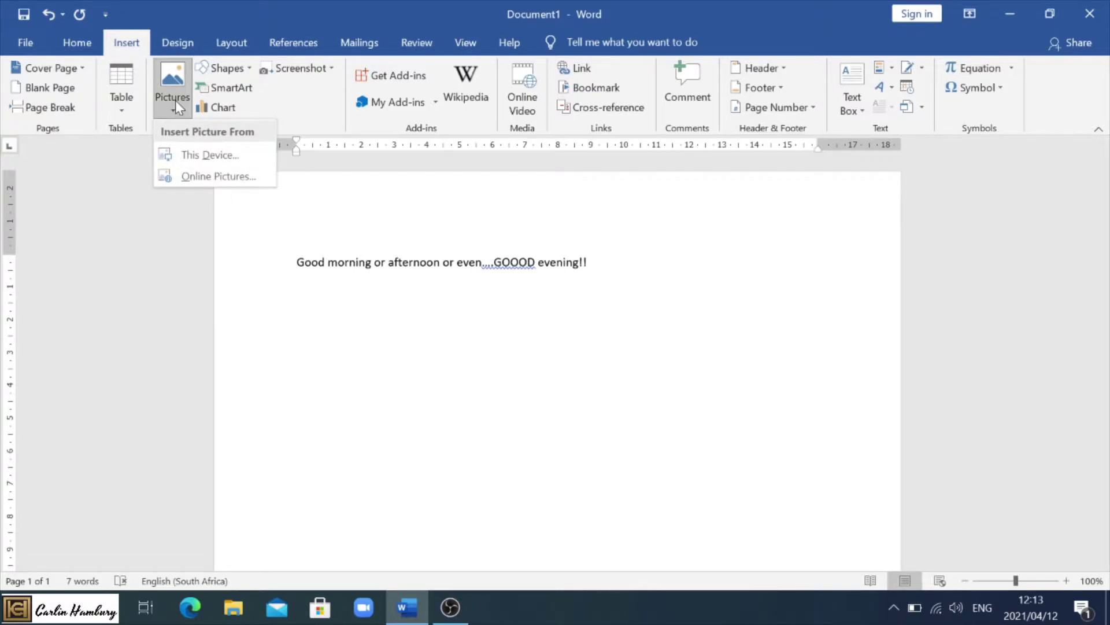
click(213, 155)
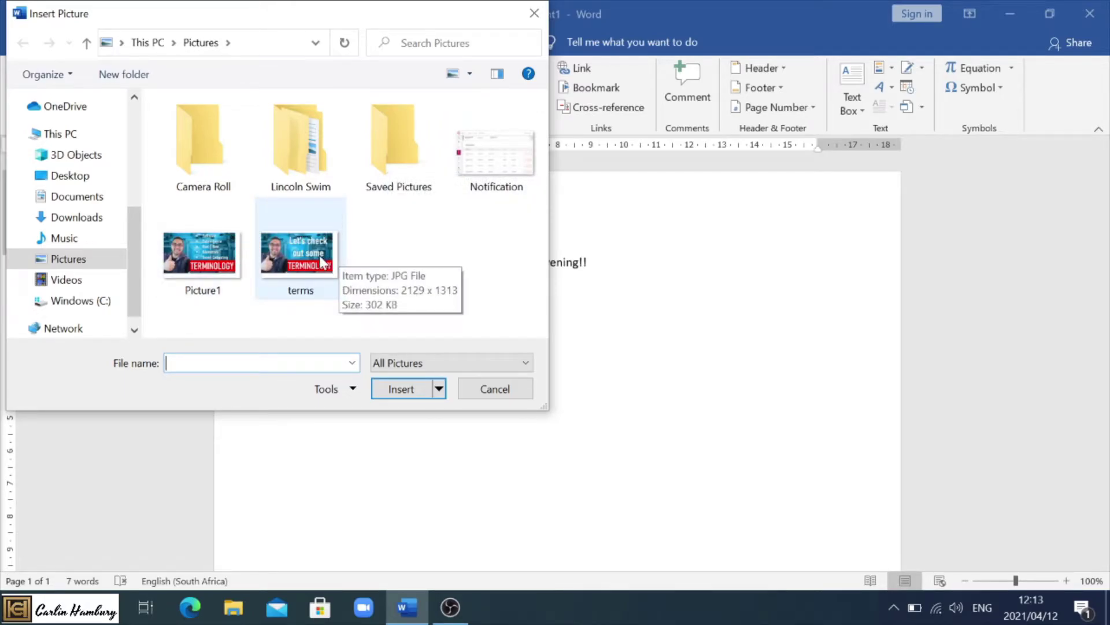
double_click(299, 250)
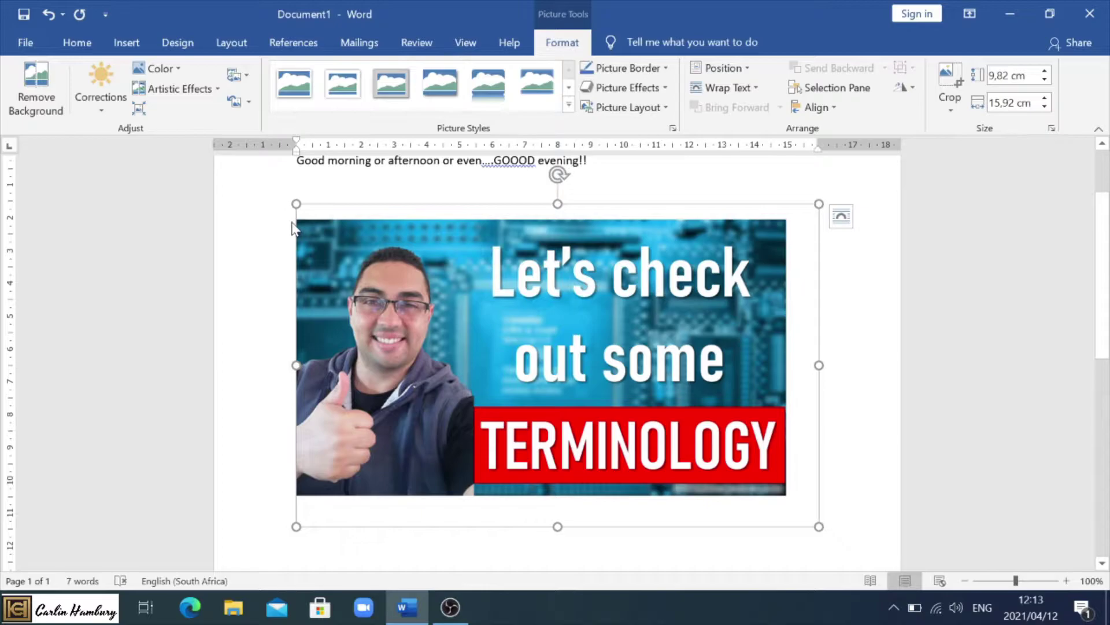
click(843, 223)
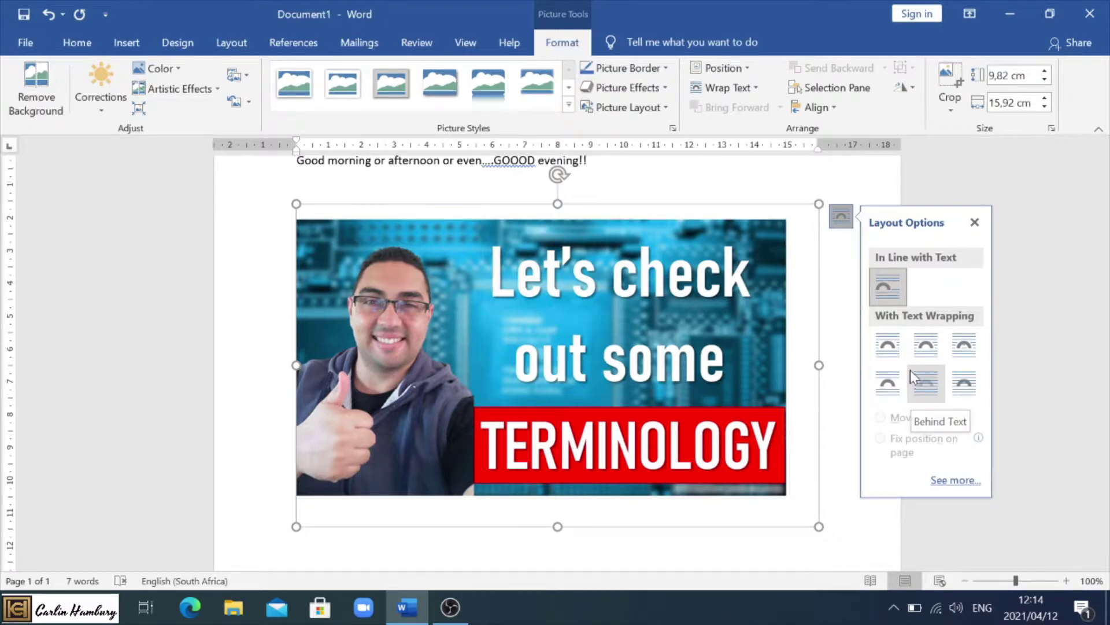
click(978, 223)
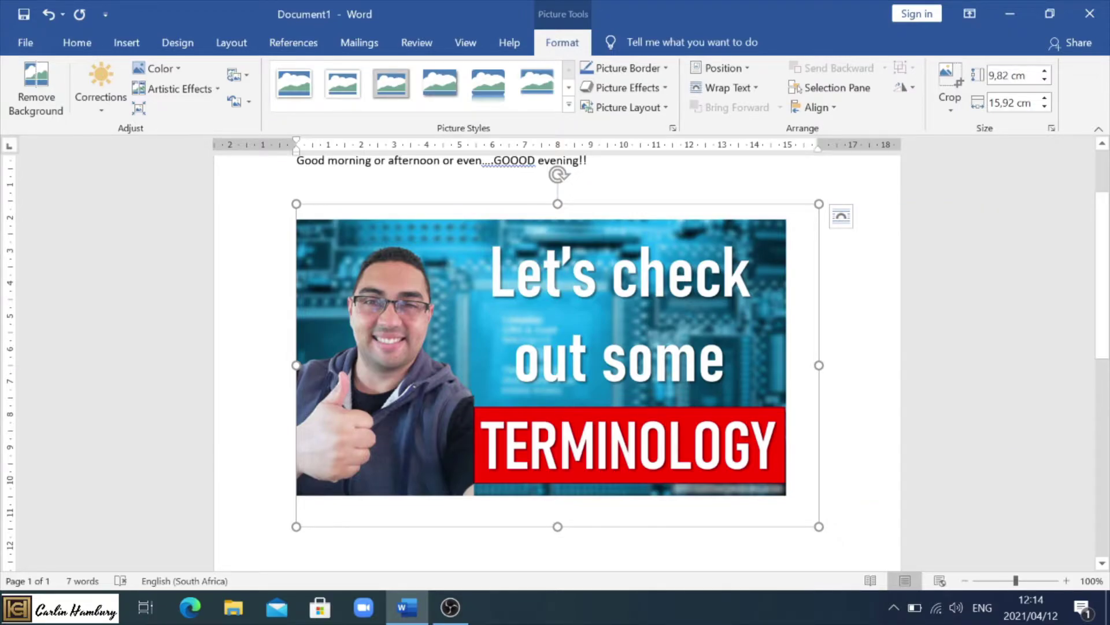
click(820, 178)
click(644, 266)
Crop the picture's top, right and bottom edges down to 8,41 × 14,87 cm
click(946, 78)
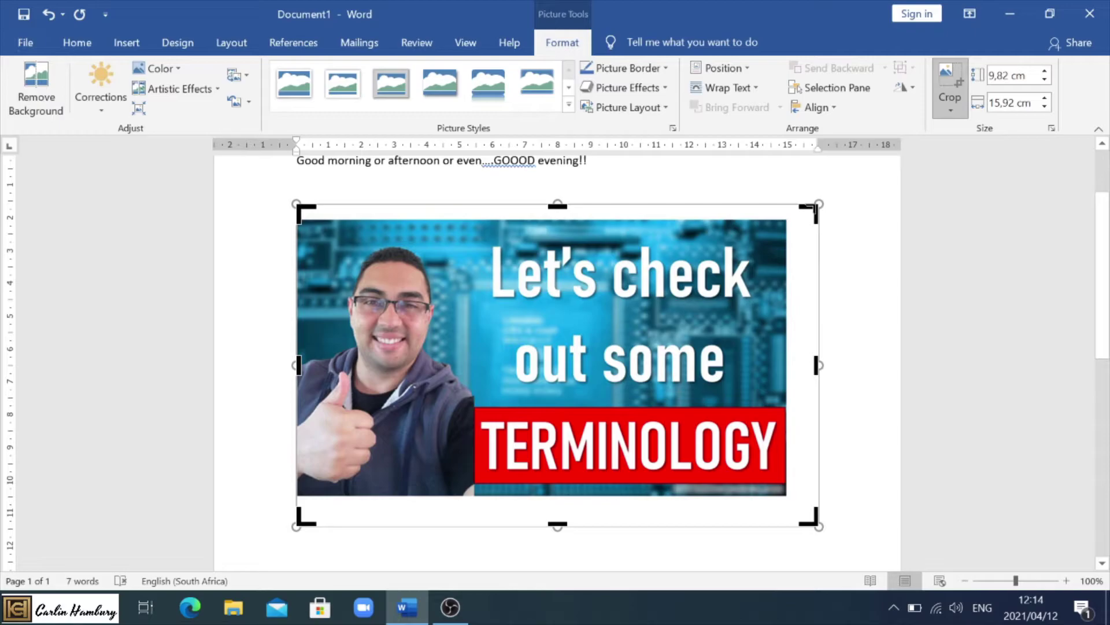
drag(810, 207, 785, 219)
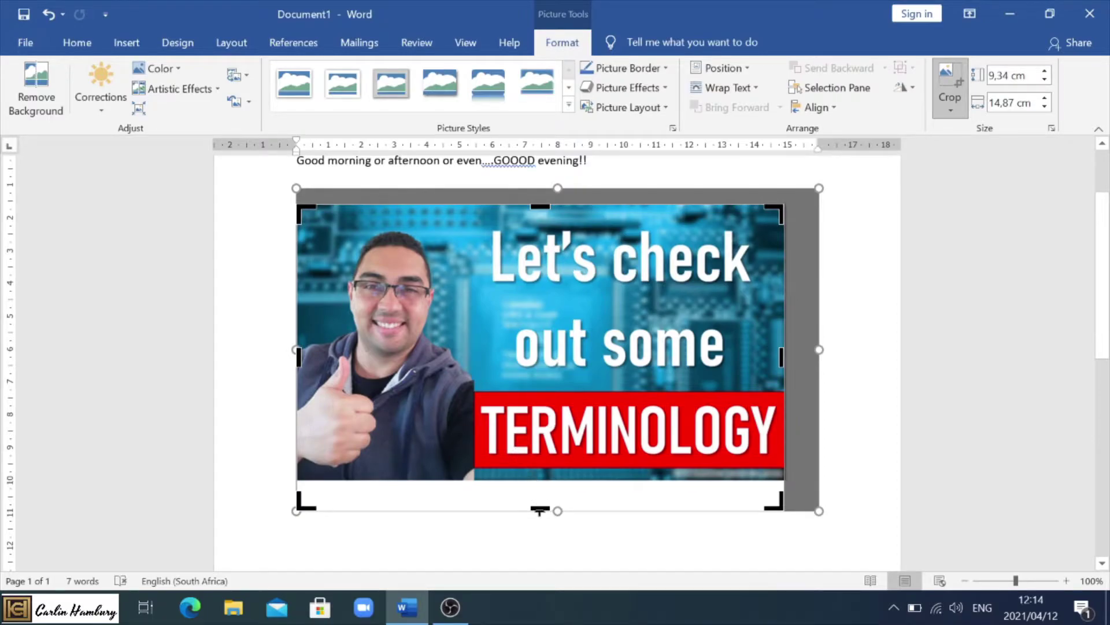
drag(540, 511, 547, 480)
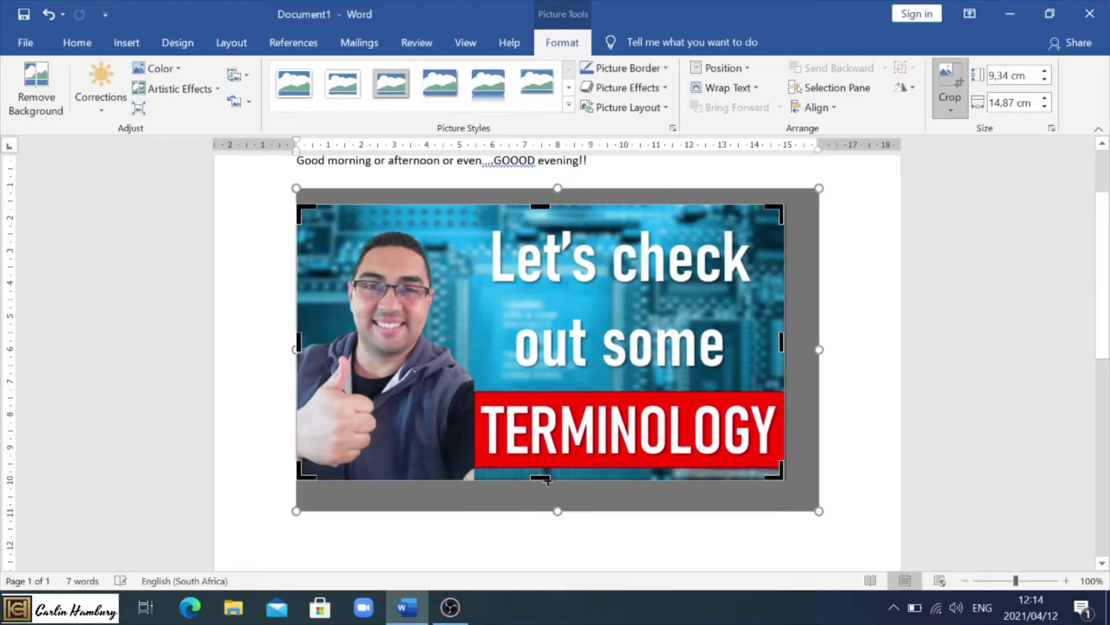
key(Escape)
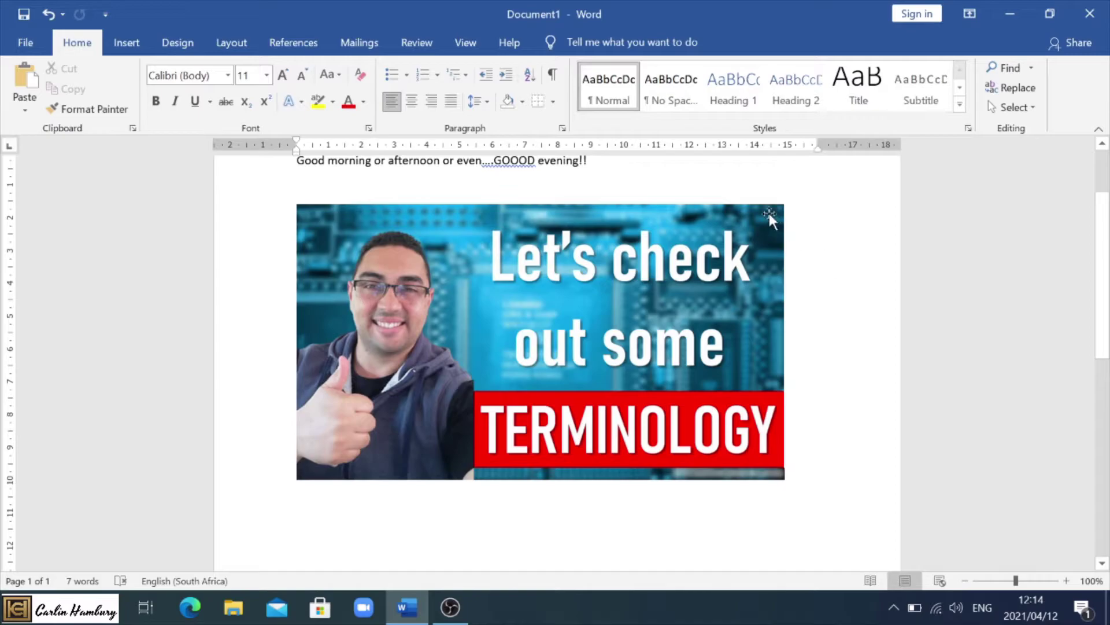
Review the picture's Position options without changing them, then reselect the picture
click(758, 230)
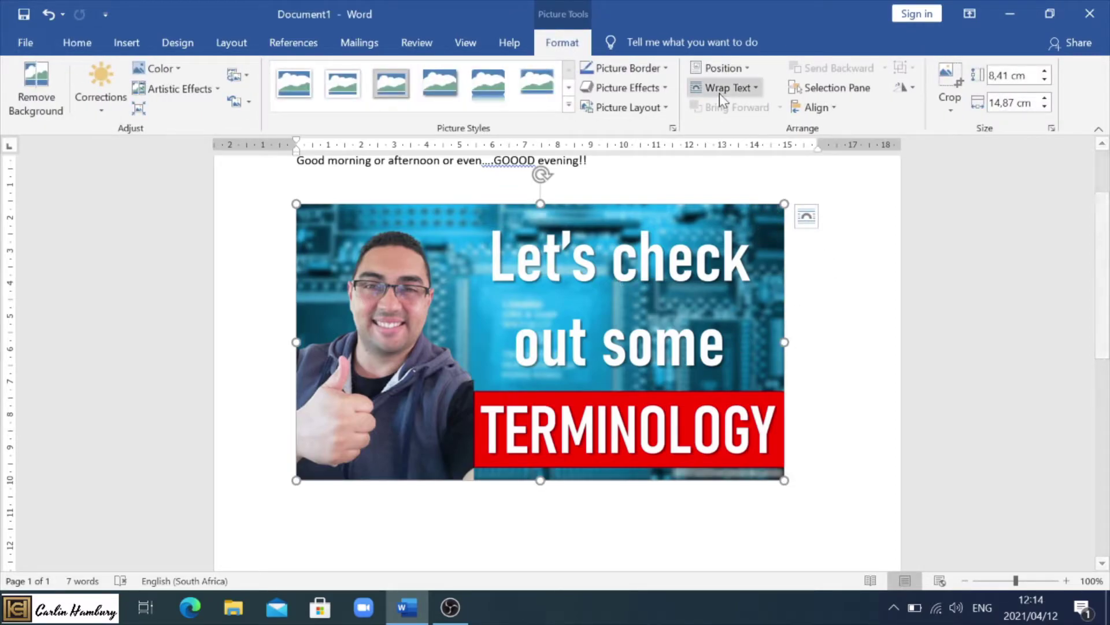
click(750, 68)
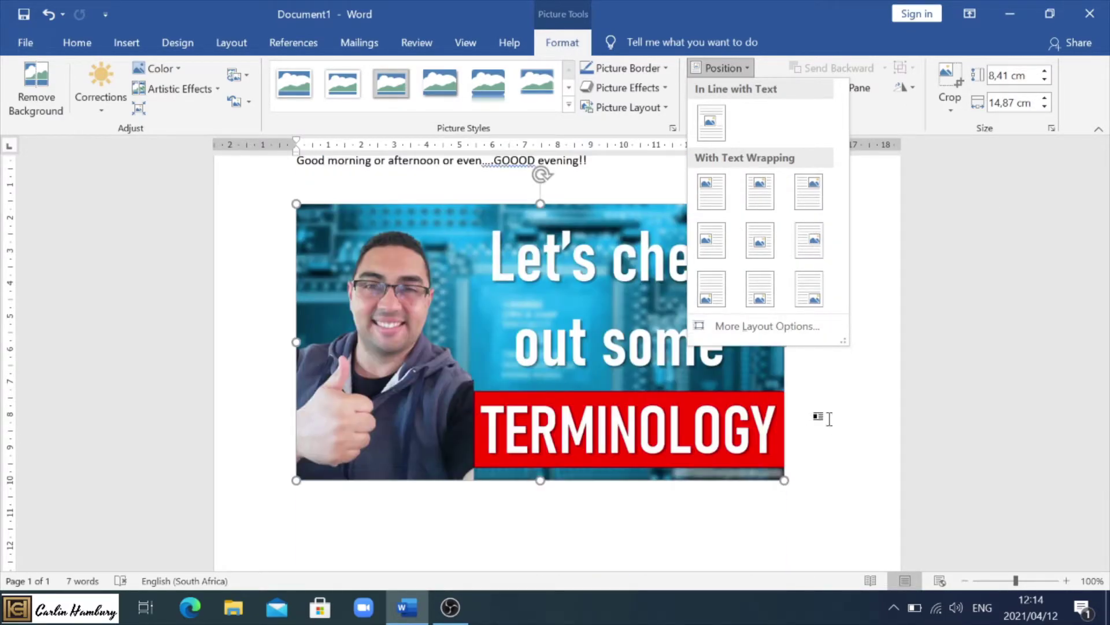
click(829, 419)
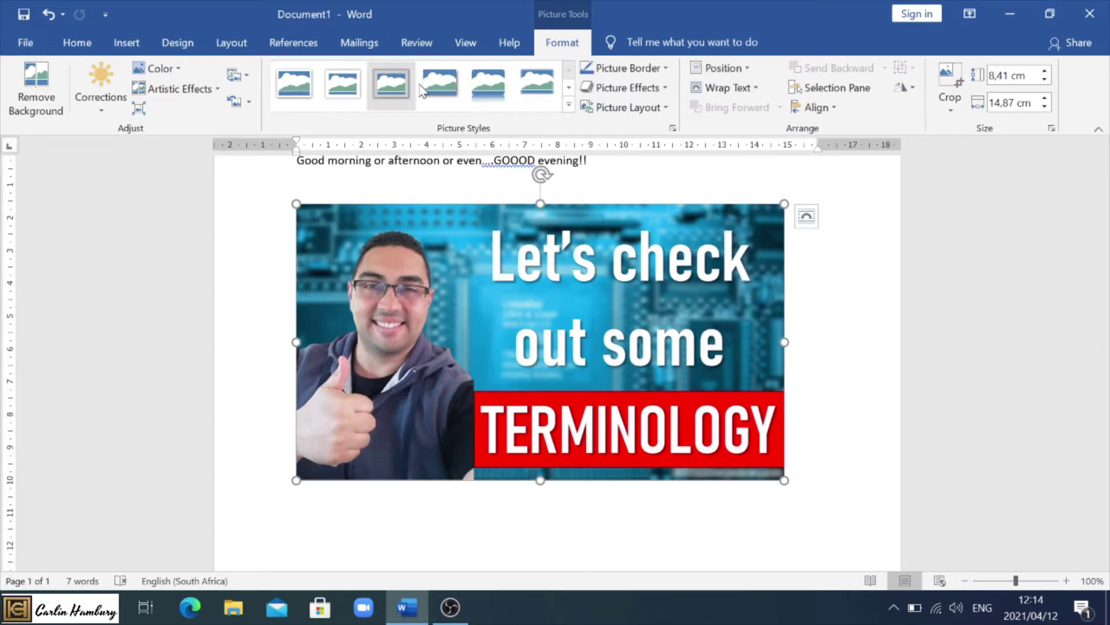
click(578, 520)
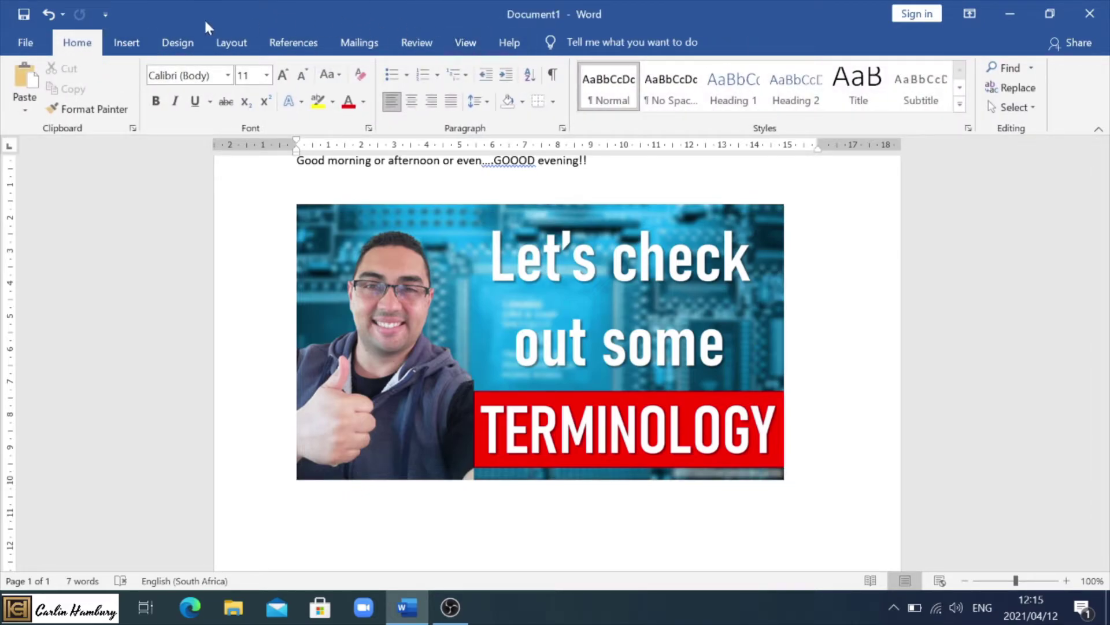
double_click(552, 226)
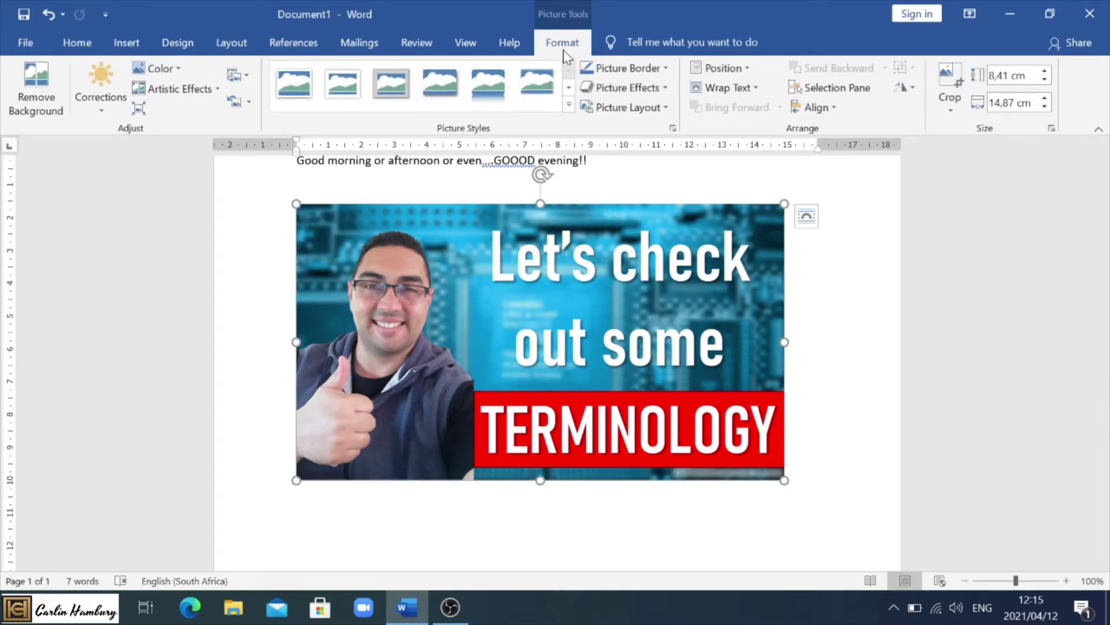
click(668, 68)
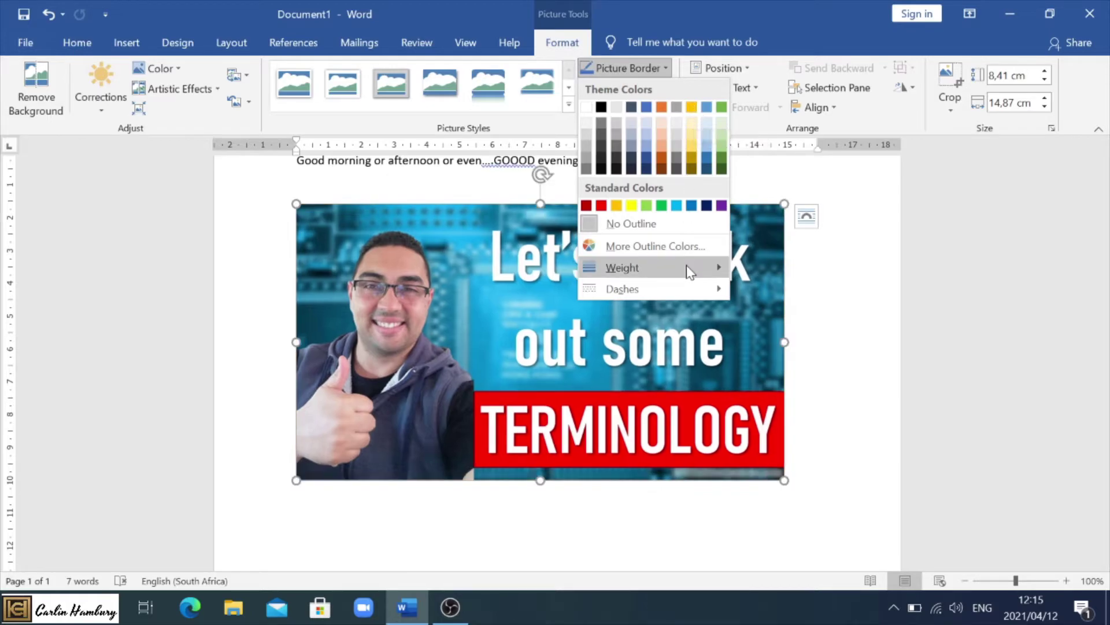
mouse_move(686, 267)
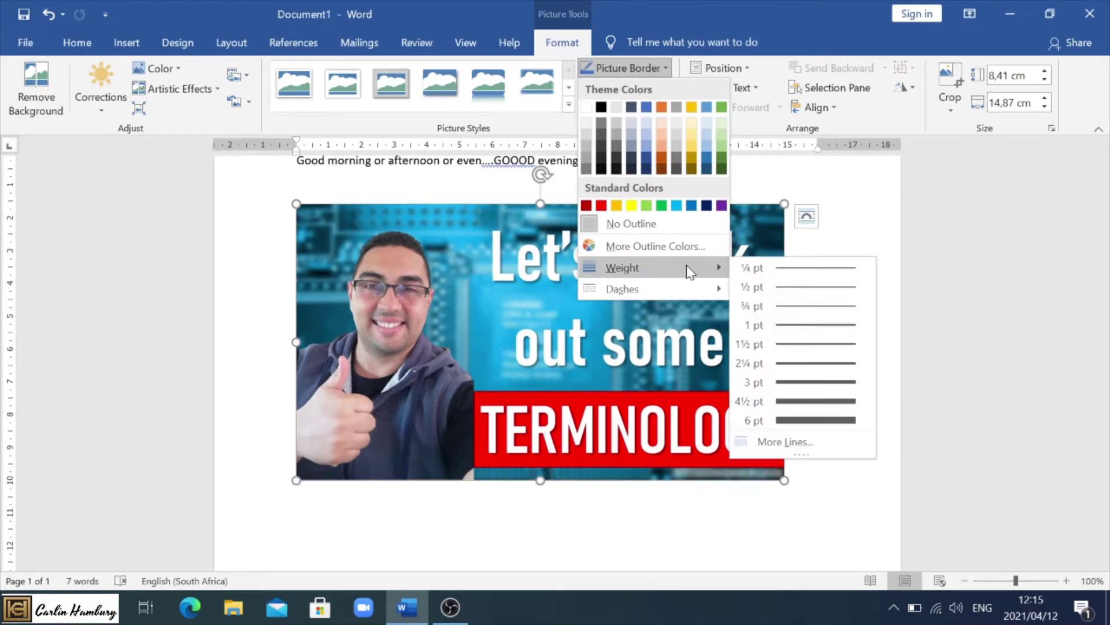
click(775, 383)
click(667, 68)
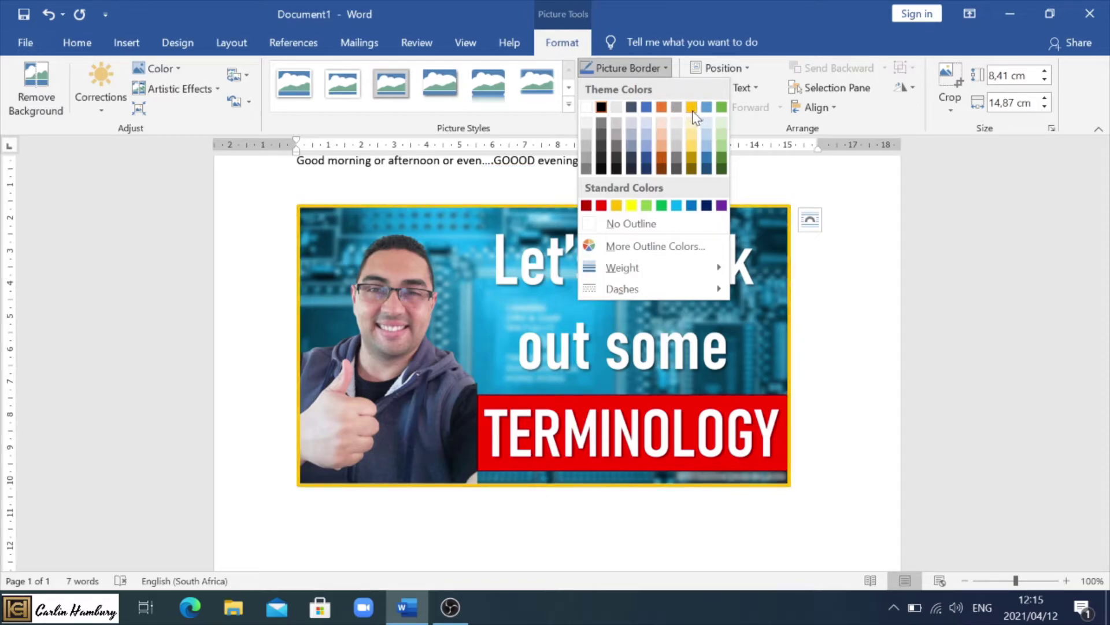
click(692, 109)
click(666, 88)
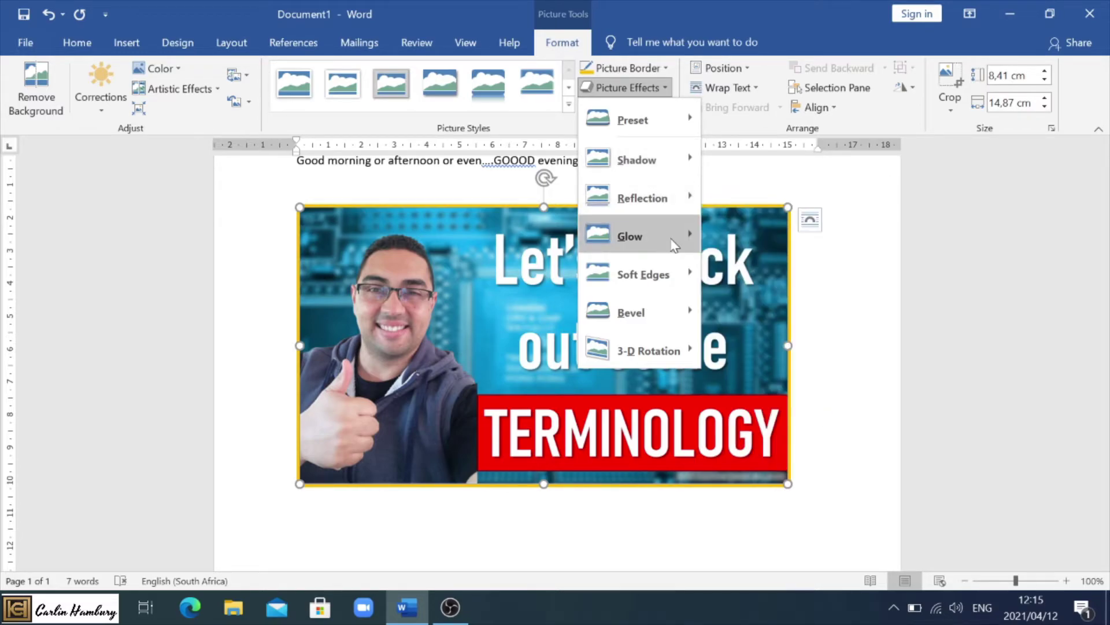
mouse_move(674, 246)
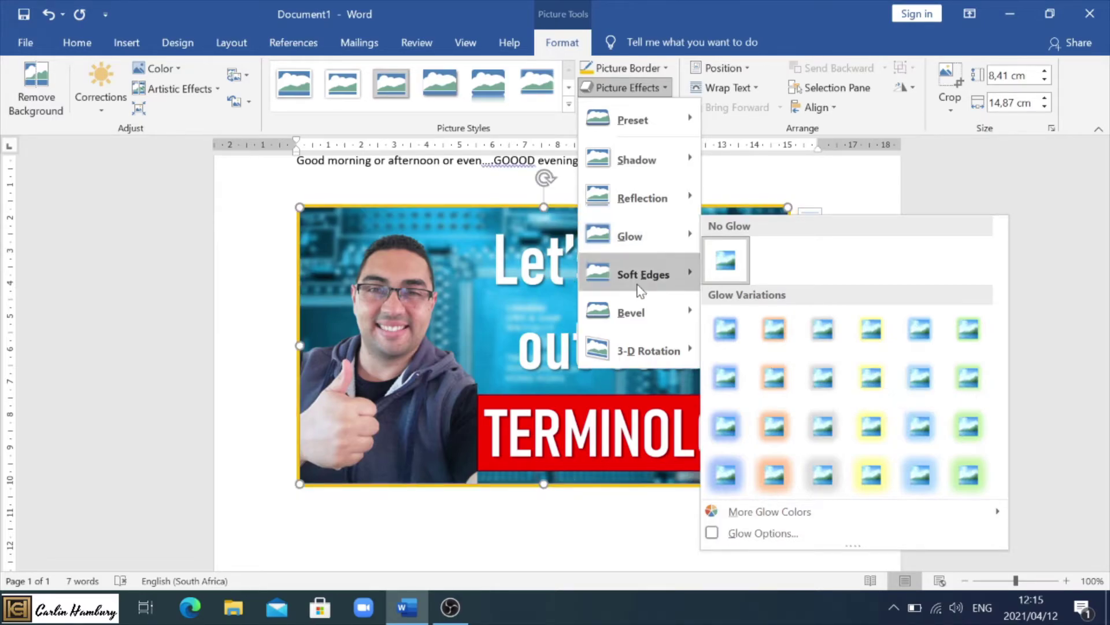
click(655, 90)
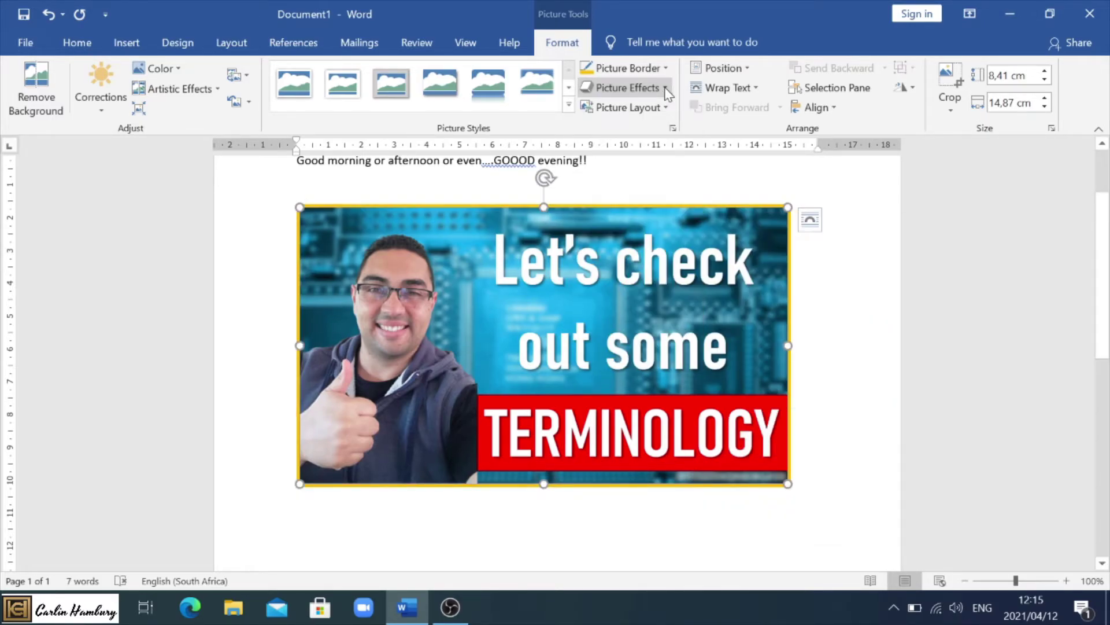
click(667, 109)
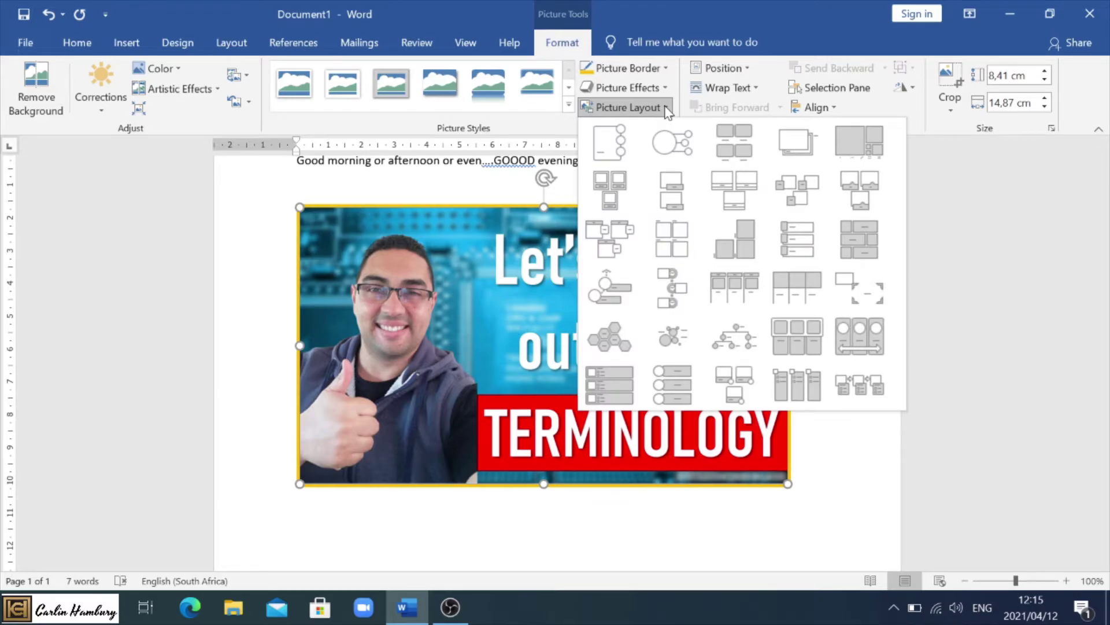
click(667, 109)
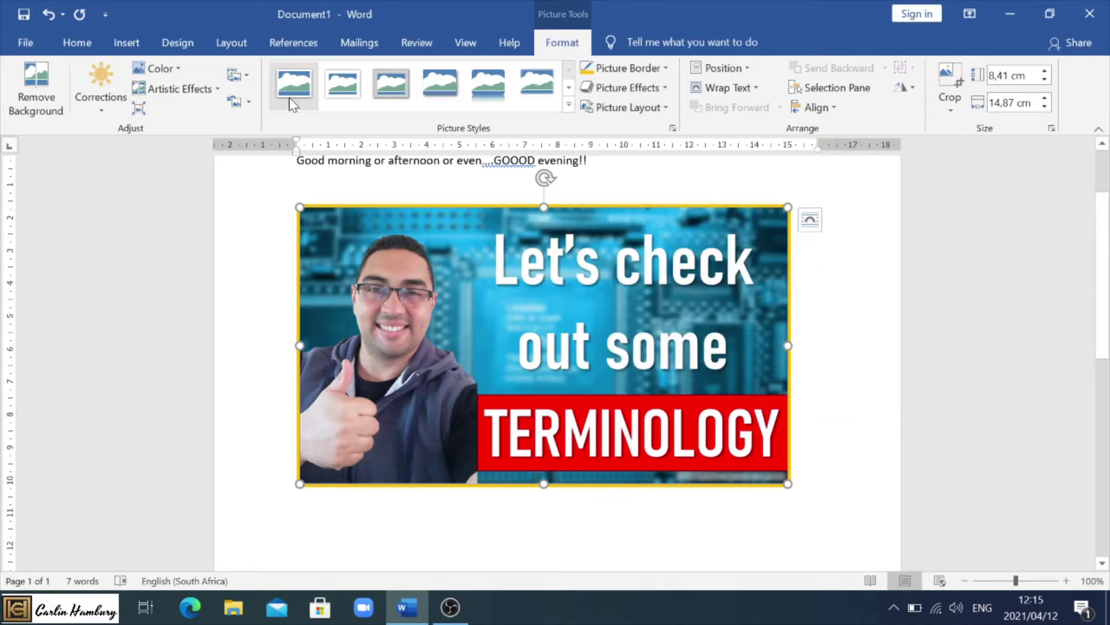
scroll(405, 96, down, 1)
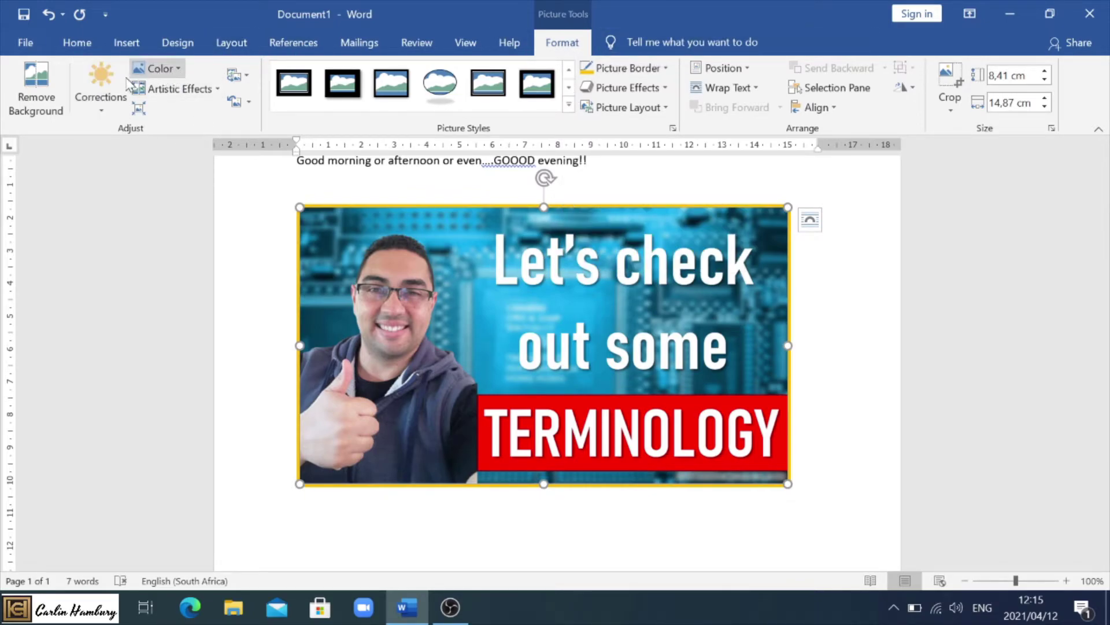
click(102, 110)
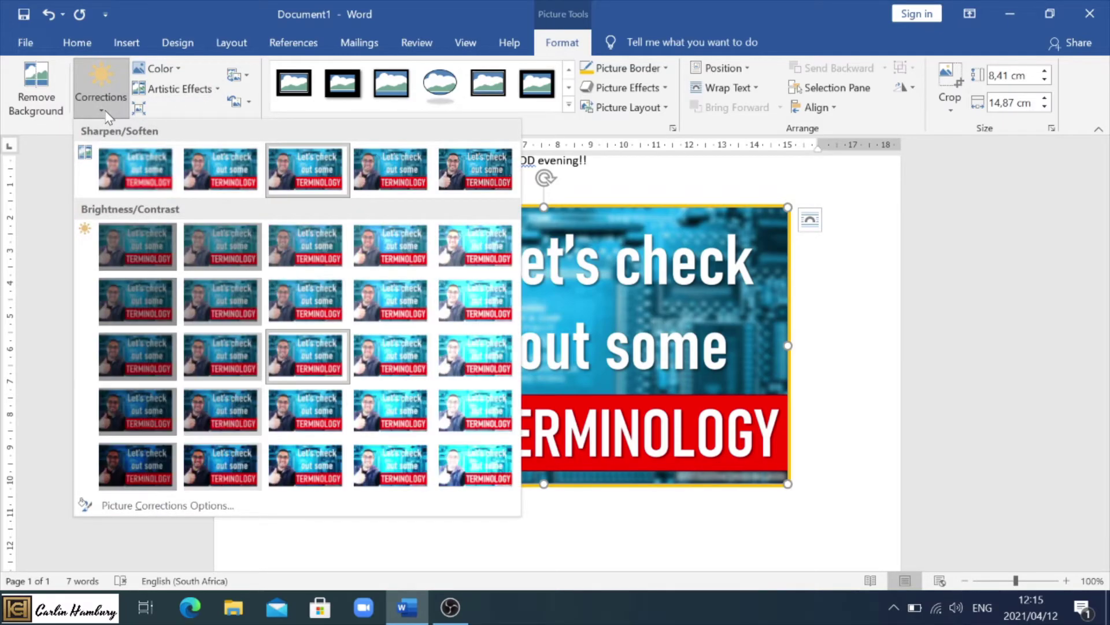
click(108, 117)
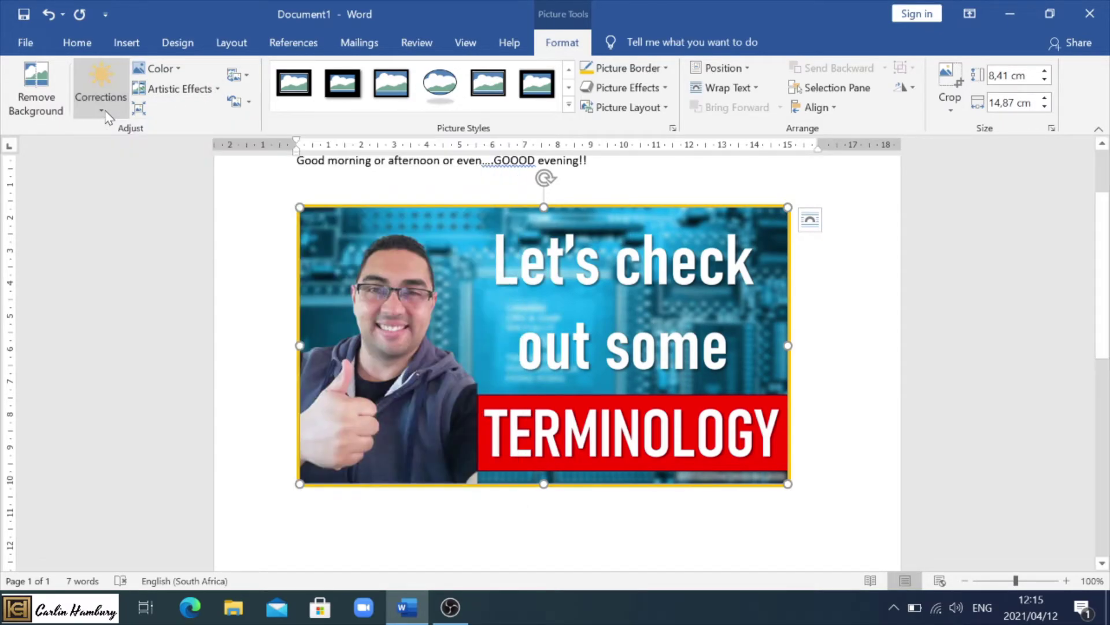
click(180, 70)
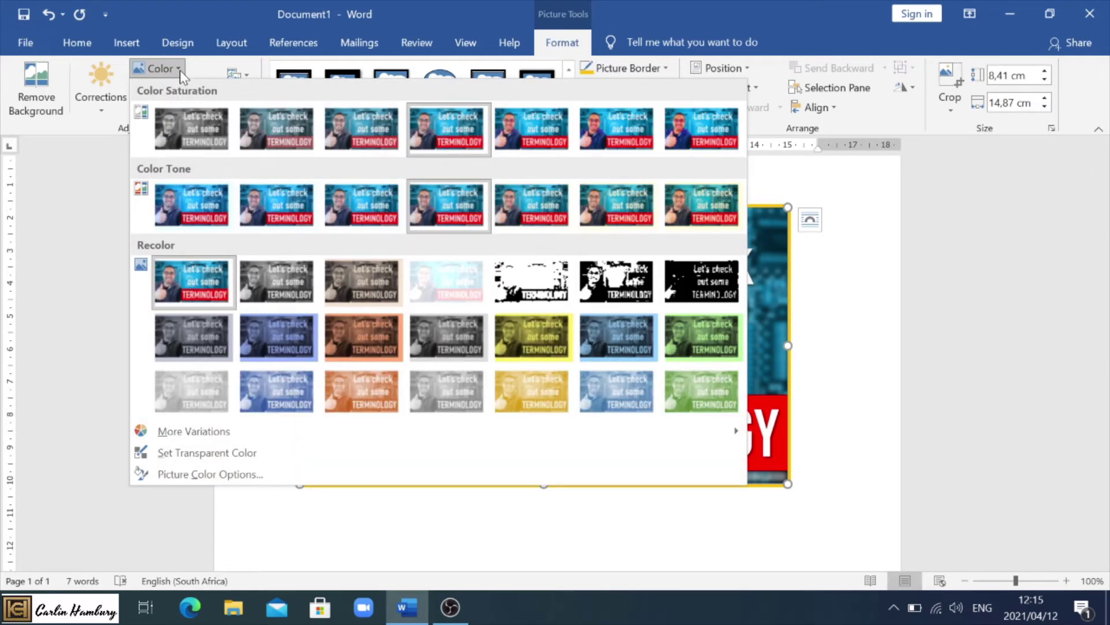
click(179, 71)
click(213, 89)
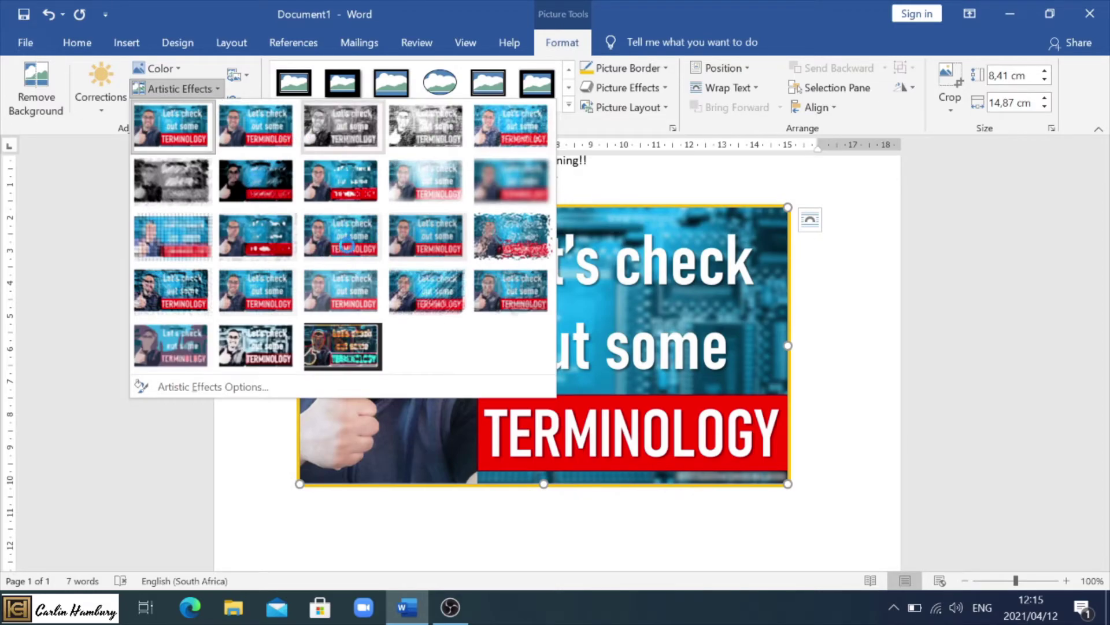
click(222, 94)
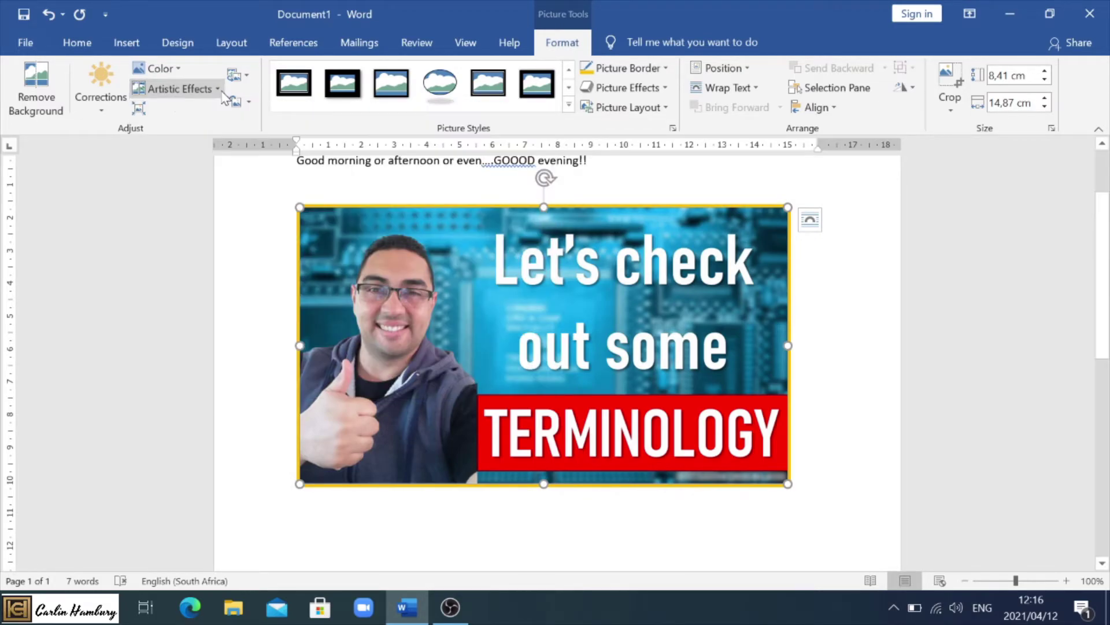
click(656, 180)
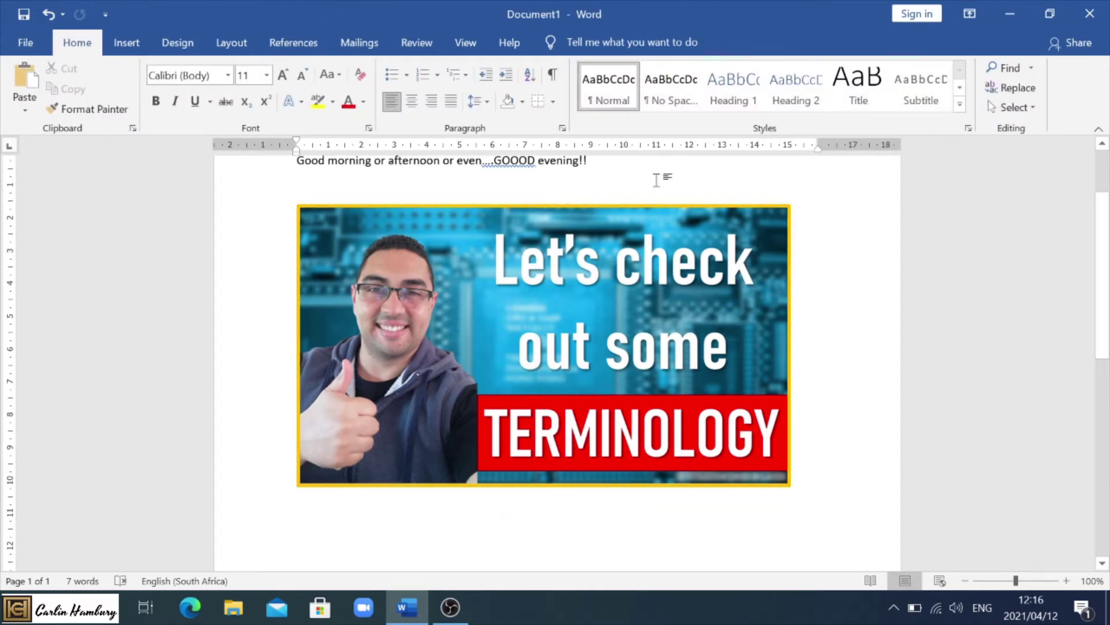
Push the picture down with a blank line and centre it on the page
key(Return)
key(Return)
key(Return)
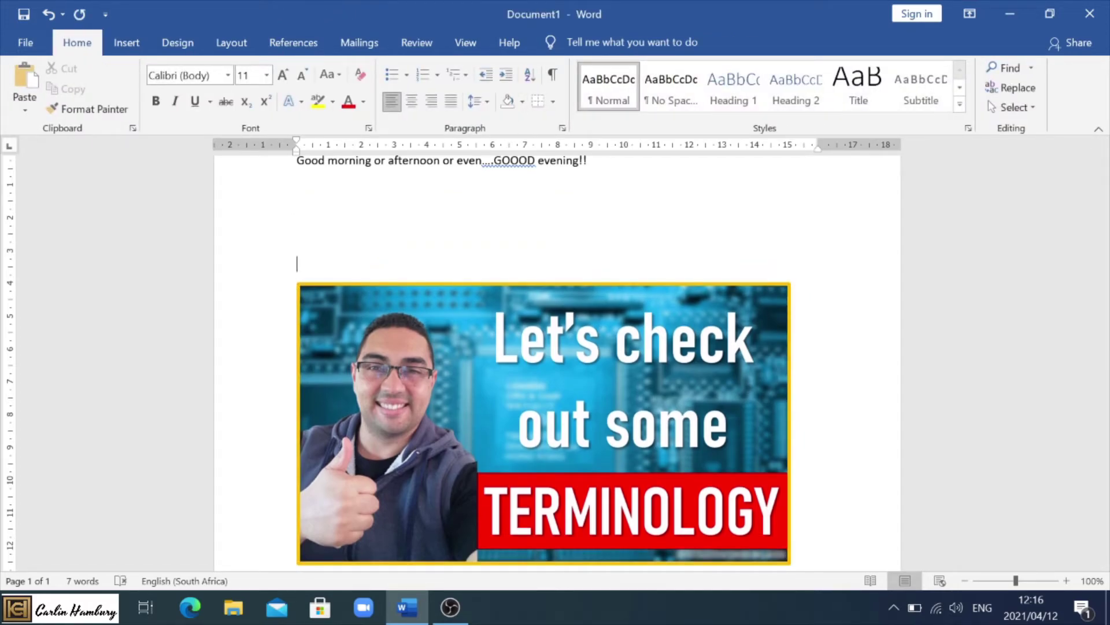
click(391, 308)
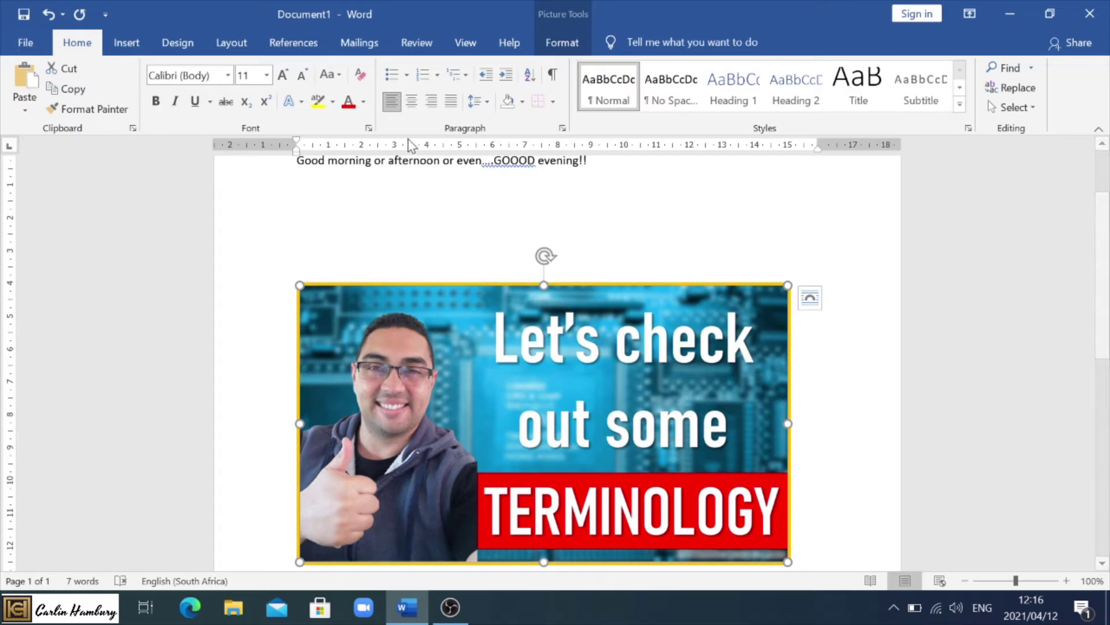
click(411, 101)
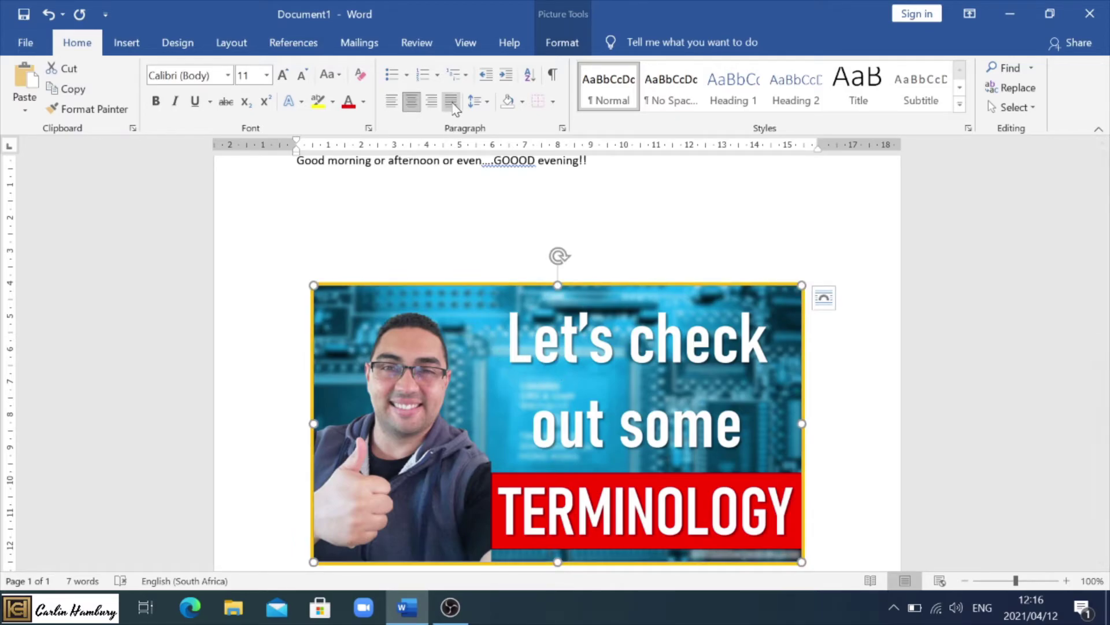
click(430, 101)
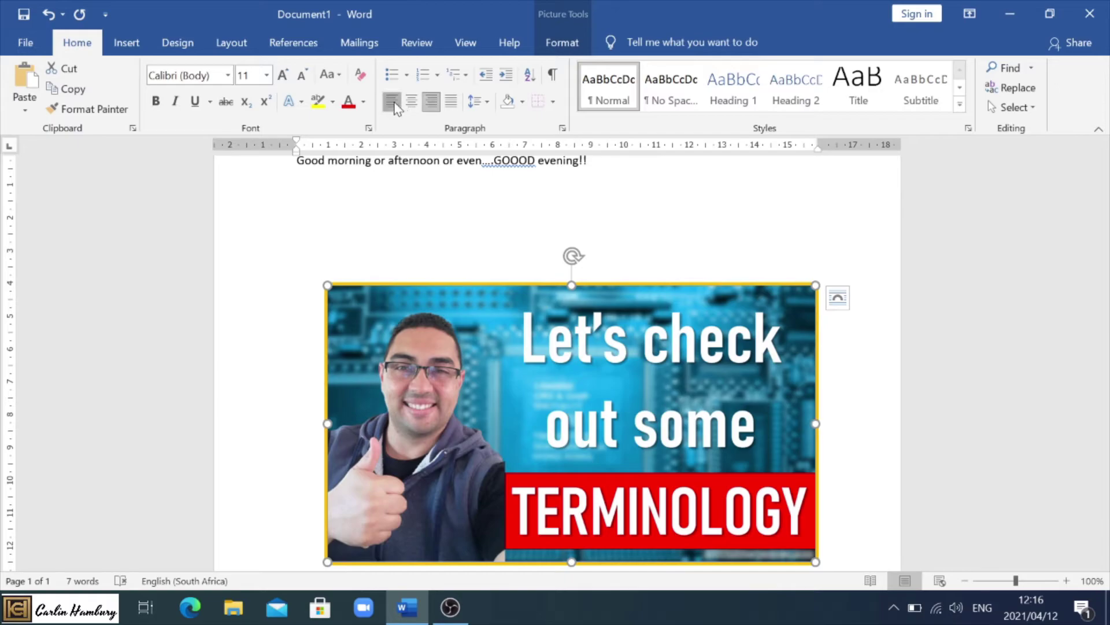
click(392, 101)
click(411, 101)
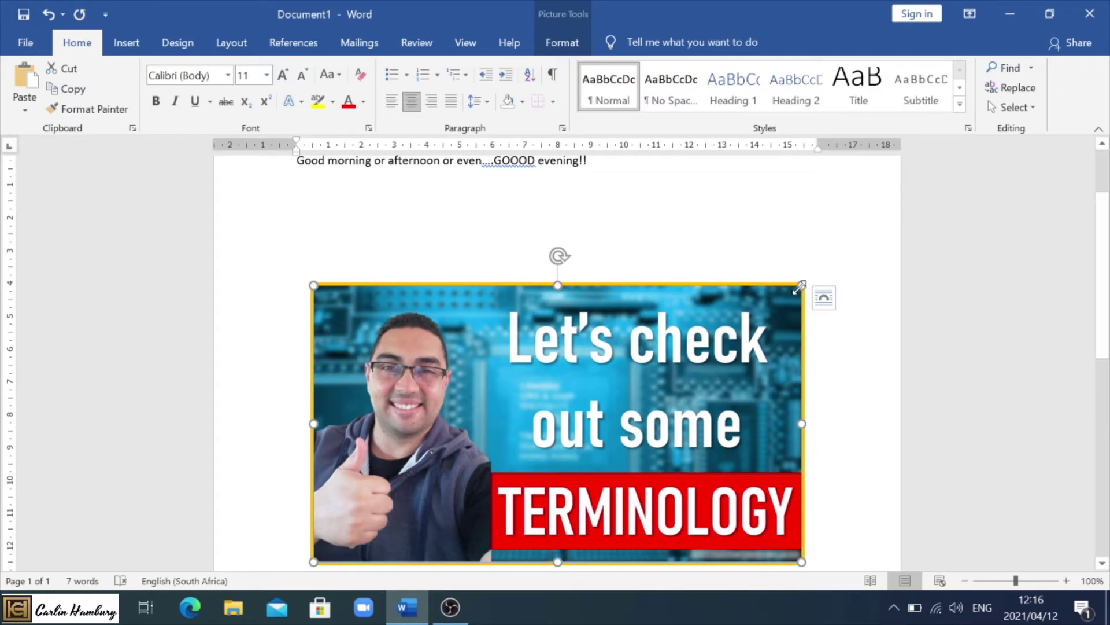
Shrink the picture from its corner to 4,44 × 7,85 cm
drag(800, 286, 728, 327)
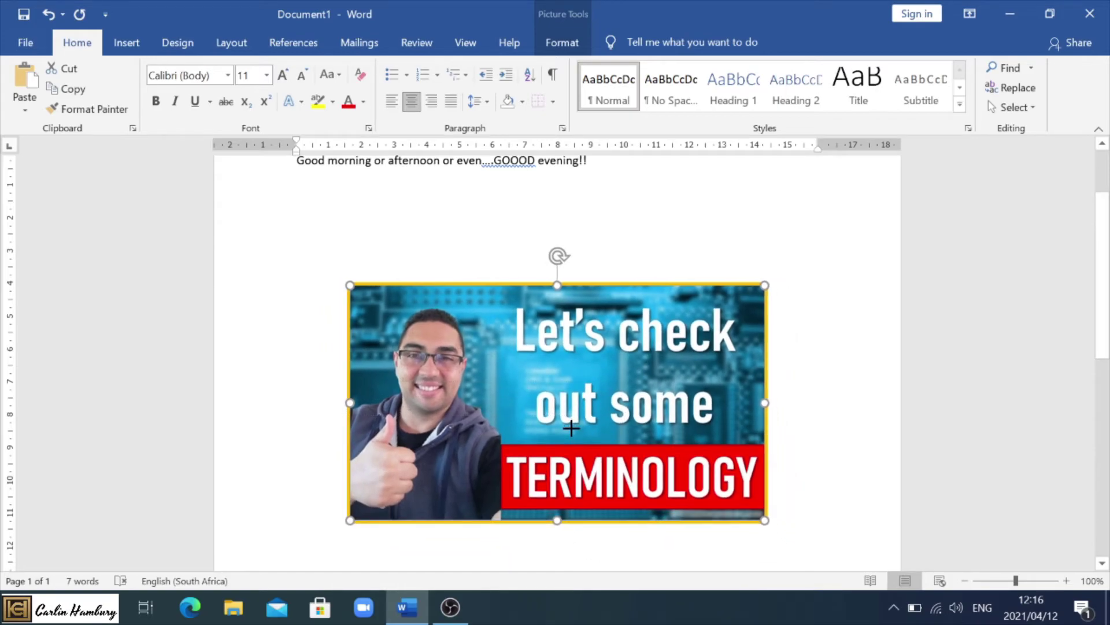
drag(571, 428, 567, 426)
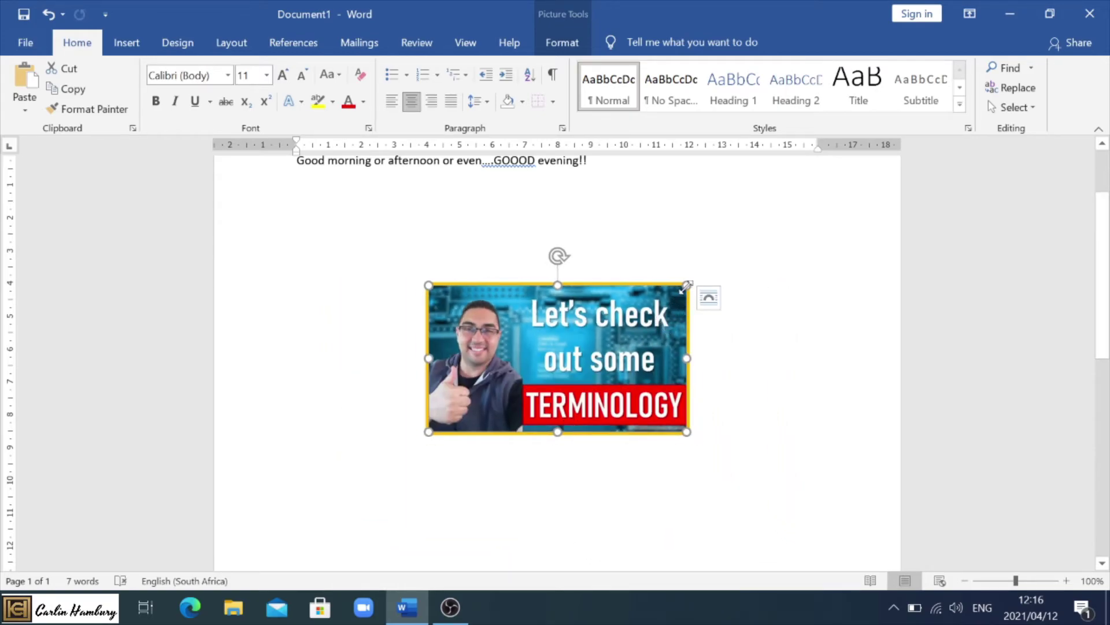
click(562, 43)
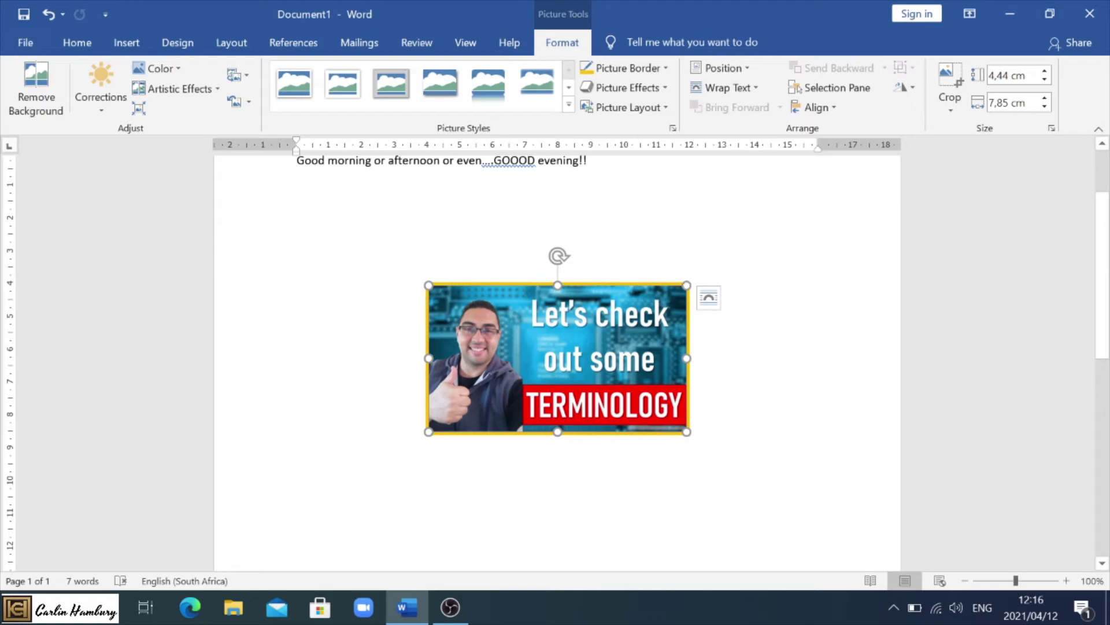
Enter 5 cm for height and width, leaving the picture 2,83 × 5 cm at 15 % scale
double_click(995, 77)
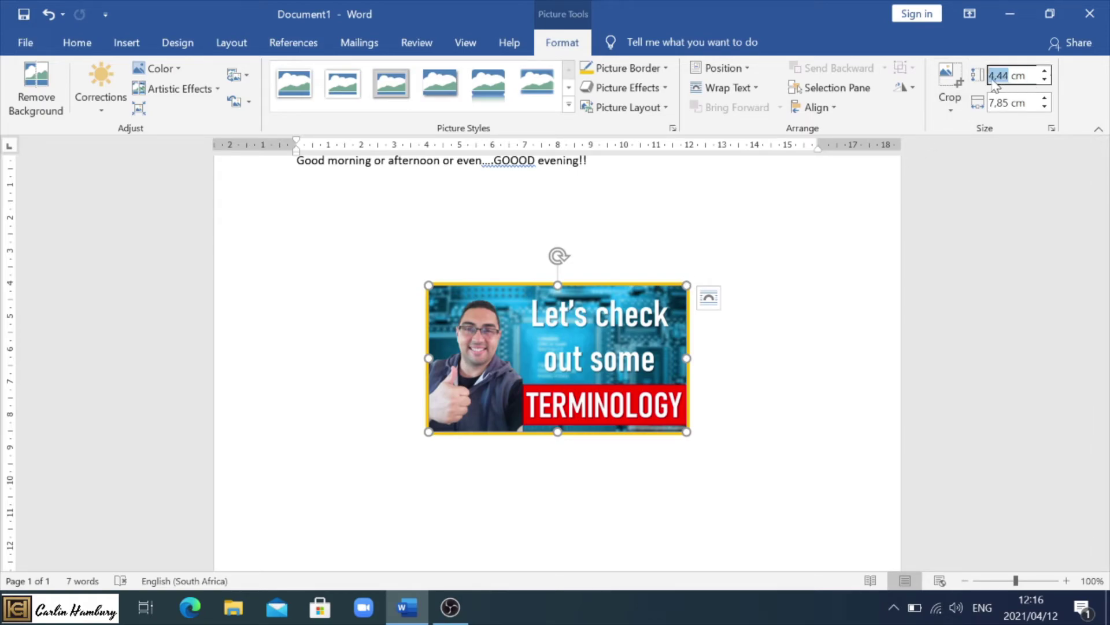
key(BackSpace)
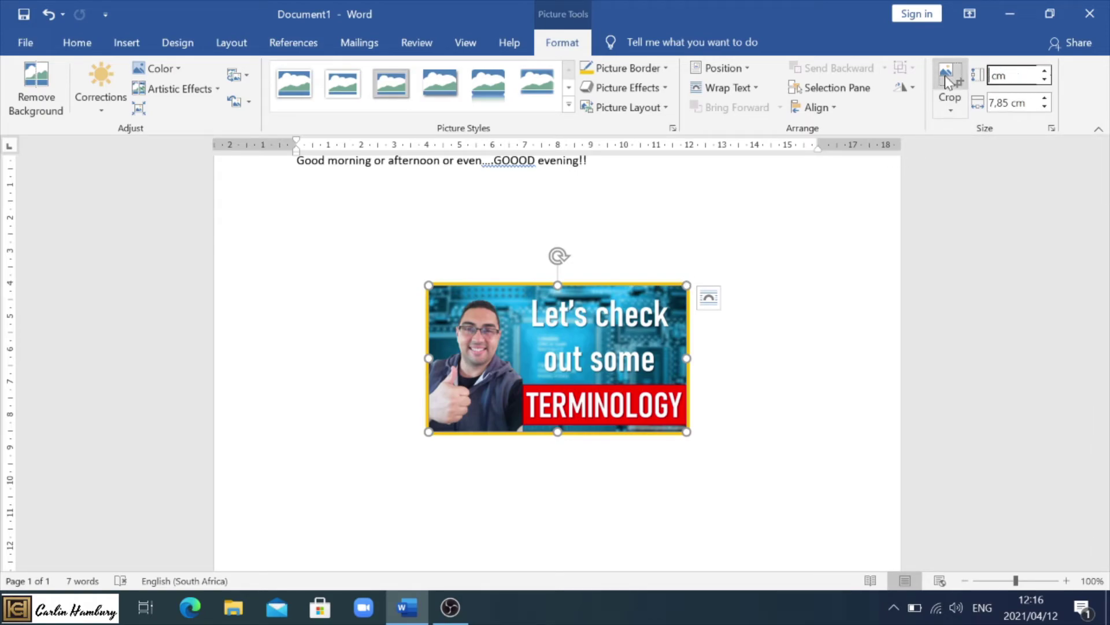
text(5)
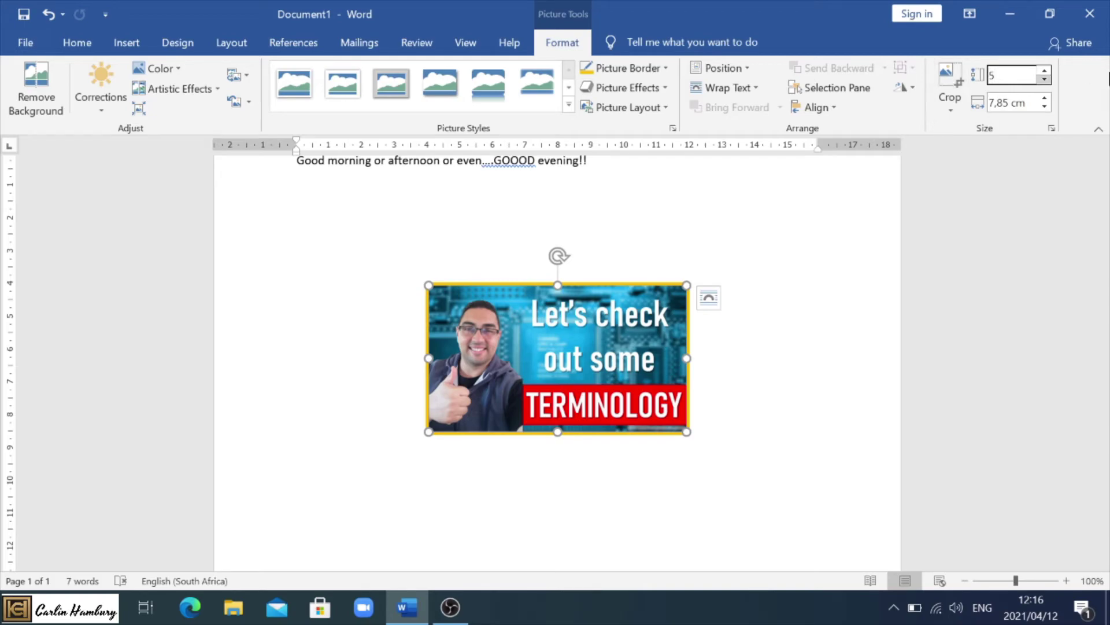
key(Tab)
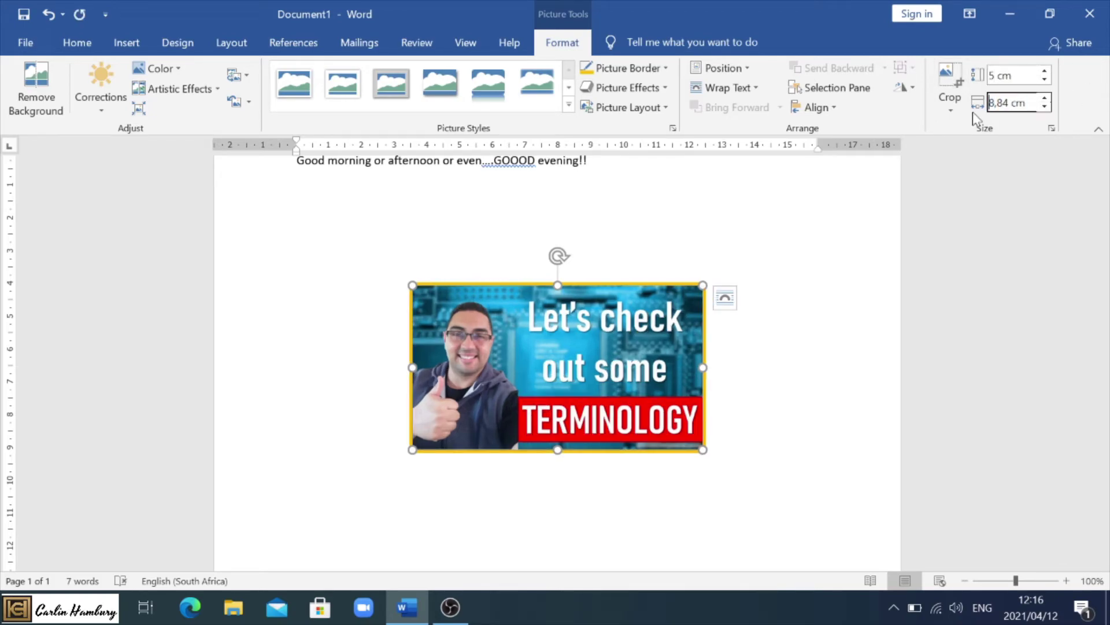
click(1017, 103)
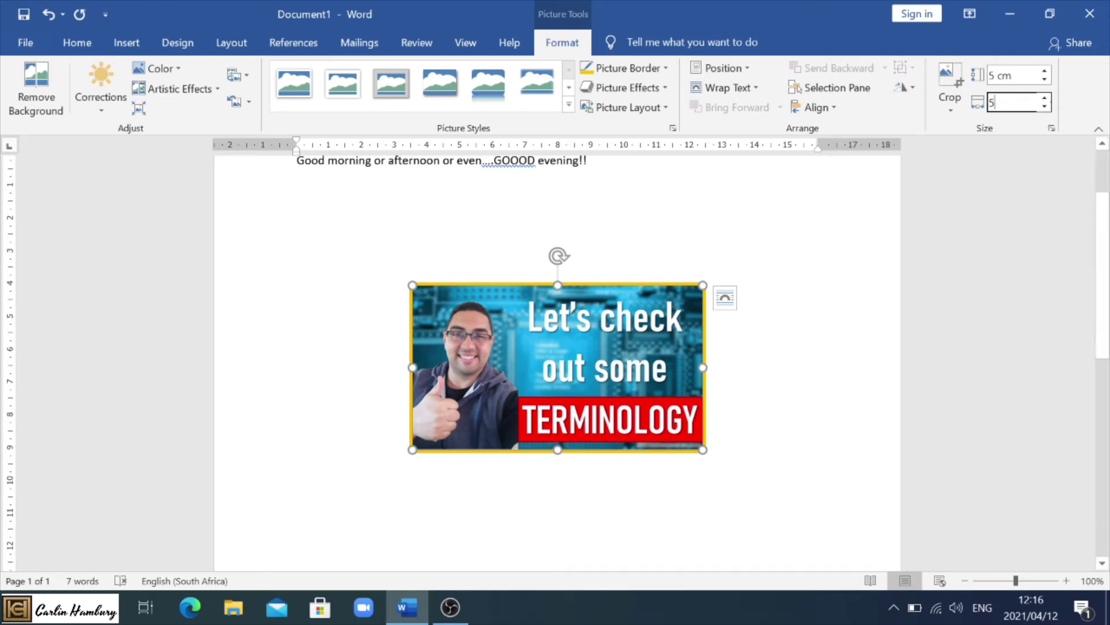
key(Return)
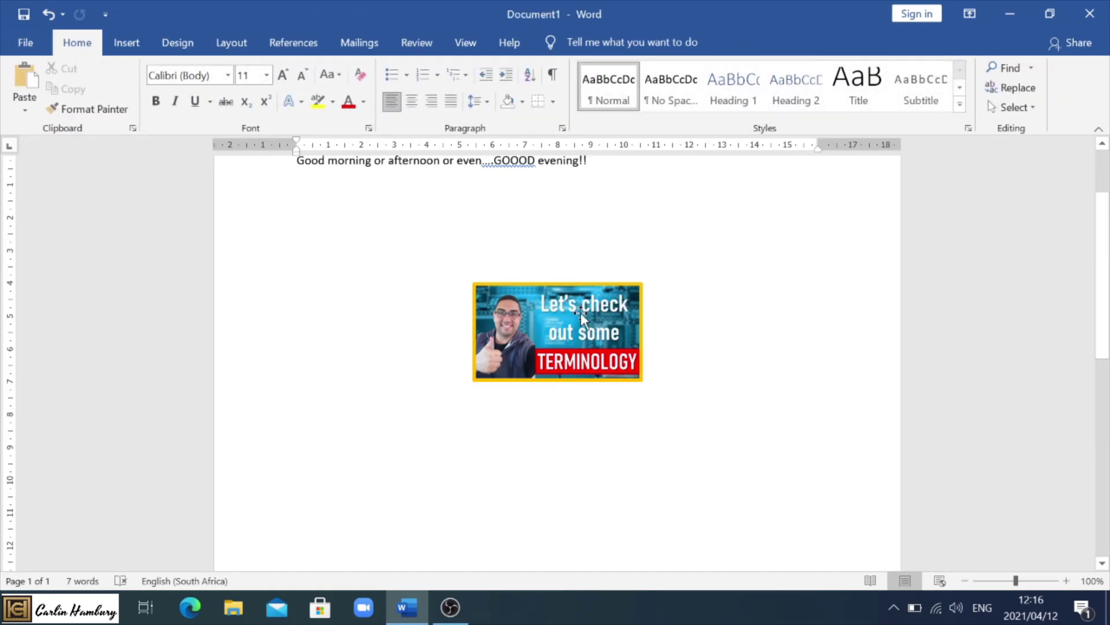
click(581, 312)
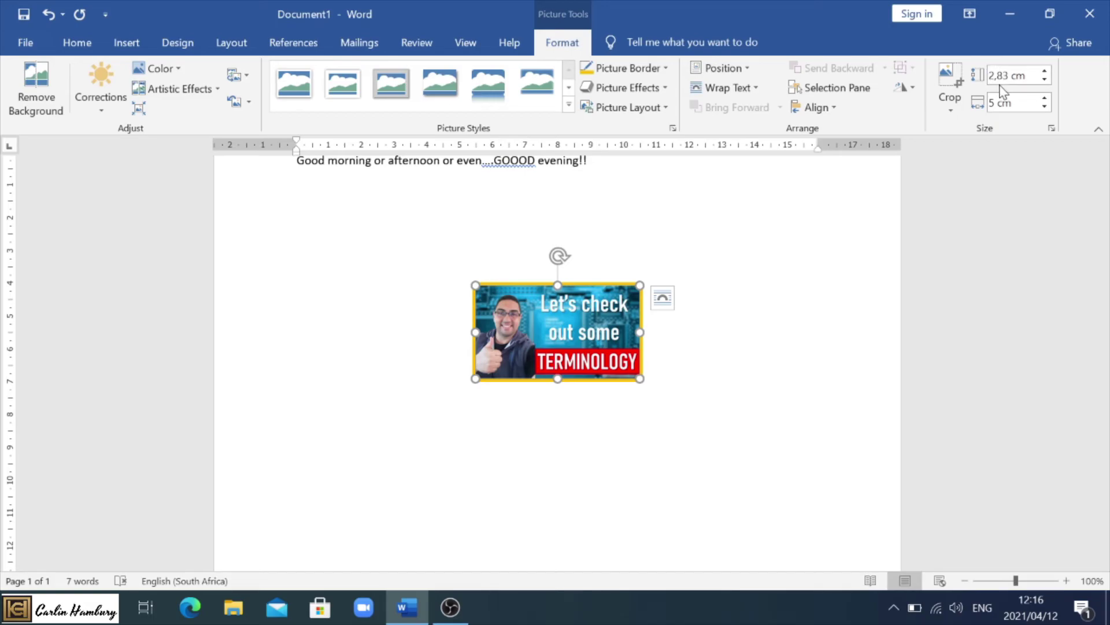
click(1051, 130)
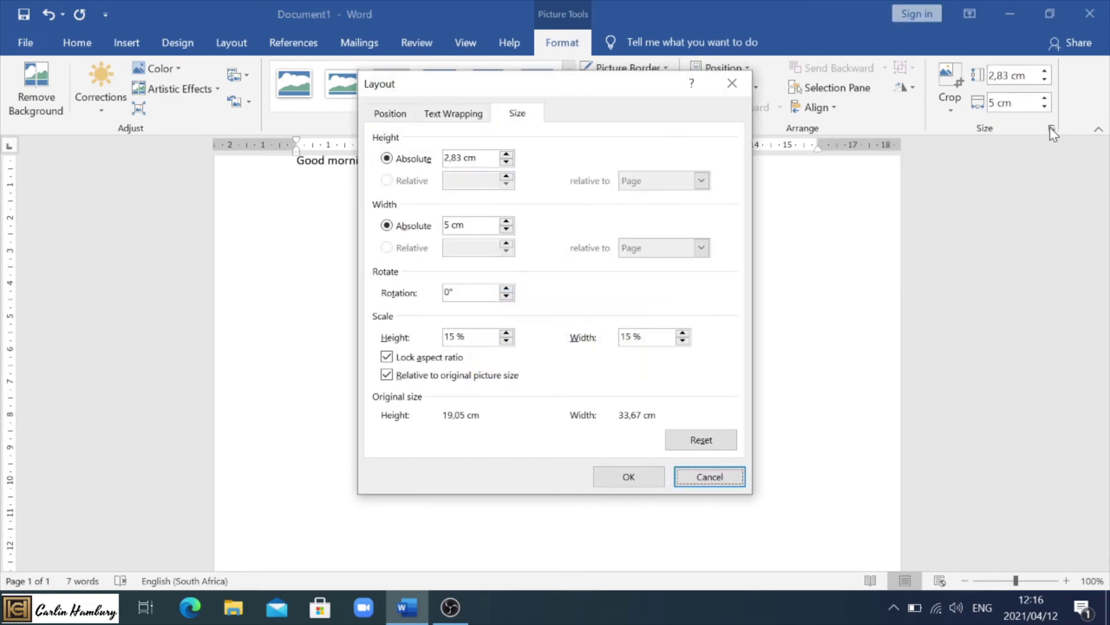
Unlock the aspect ratio and set the height to 5 cm, making a 5 × 5 cm square
click(388, 358)
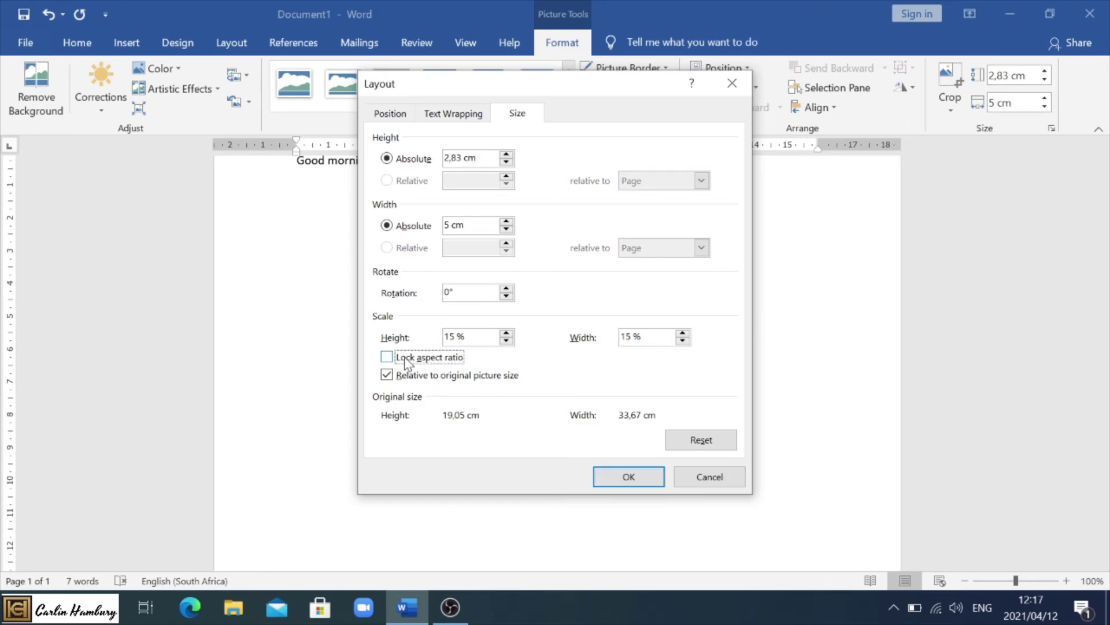
click(629, 478)
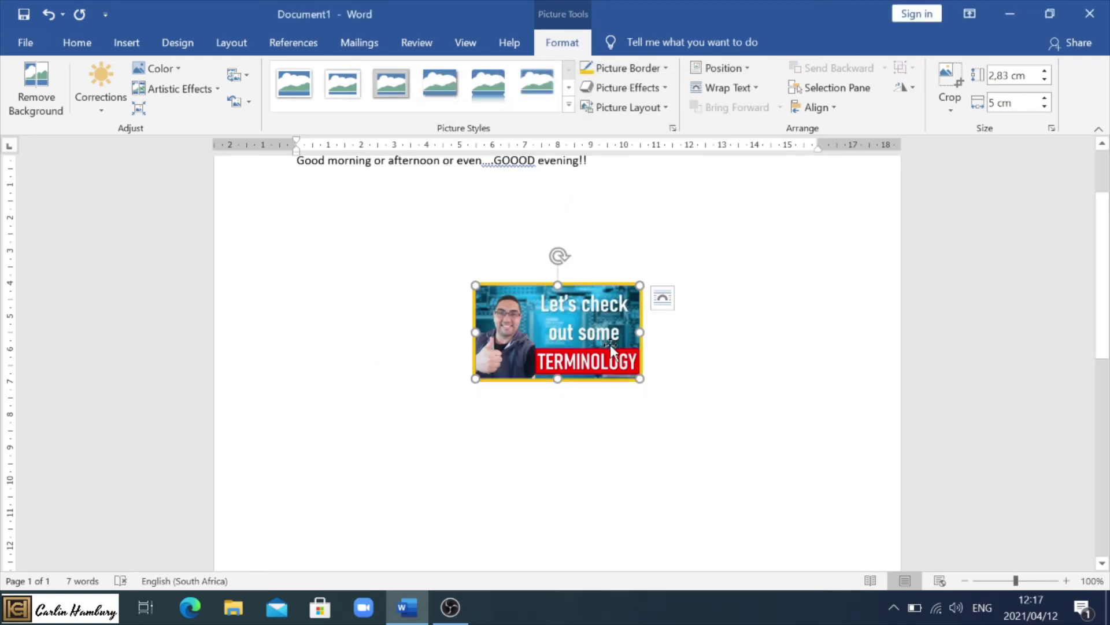
click(1021, 76)
key(Home)
key(Delete)
key(Delete)
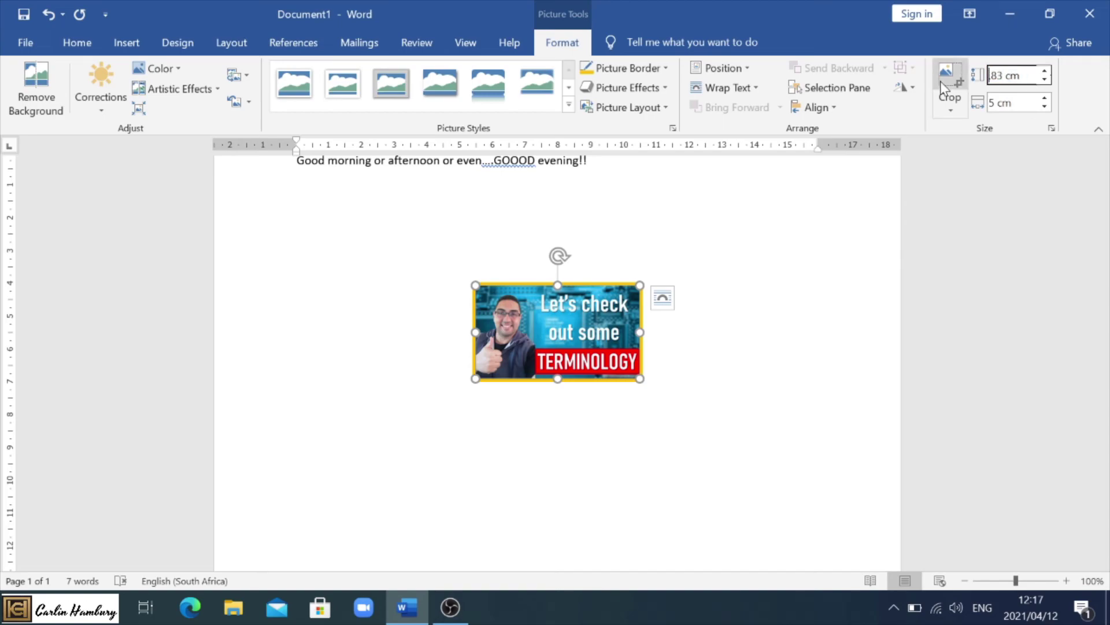
key(Delete)
key(Delete)
key(Delete)
key(Delete)
key(Delete)
text(5)
key(Return)
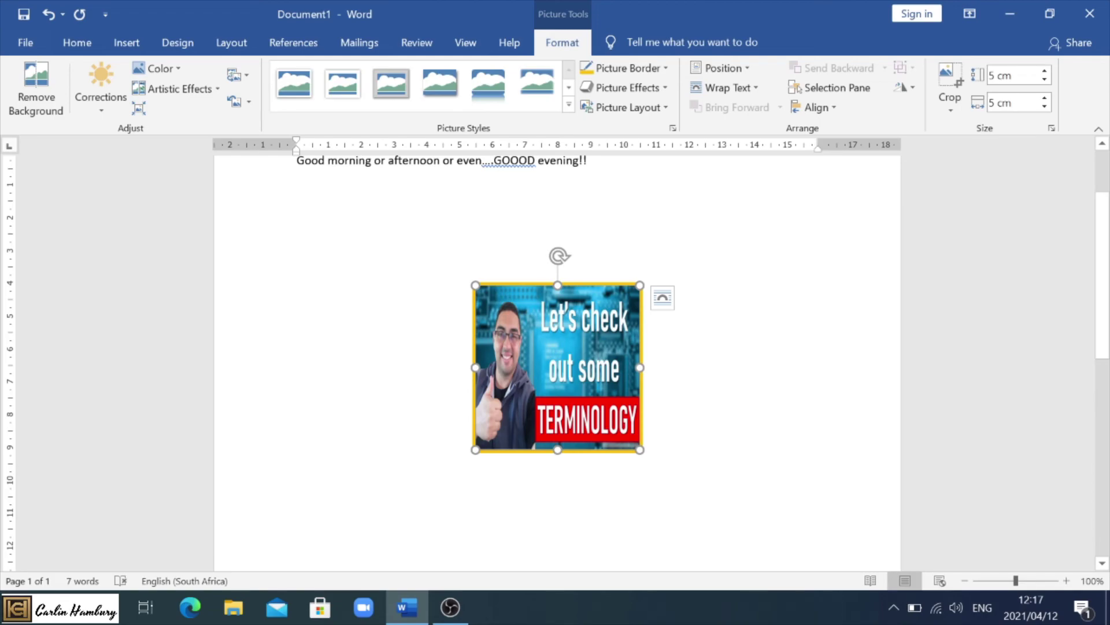
click(755, 350)
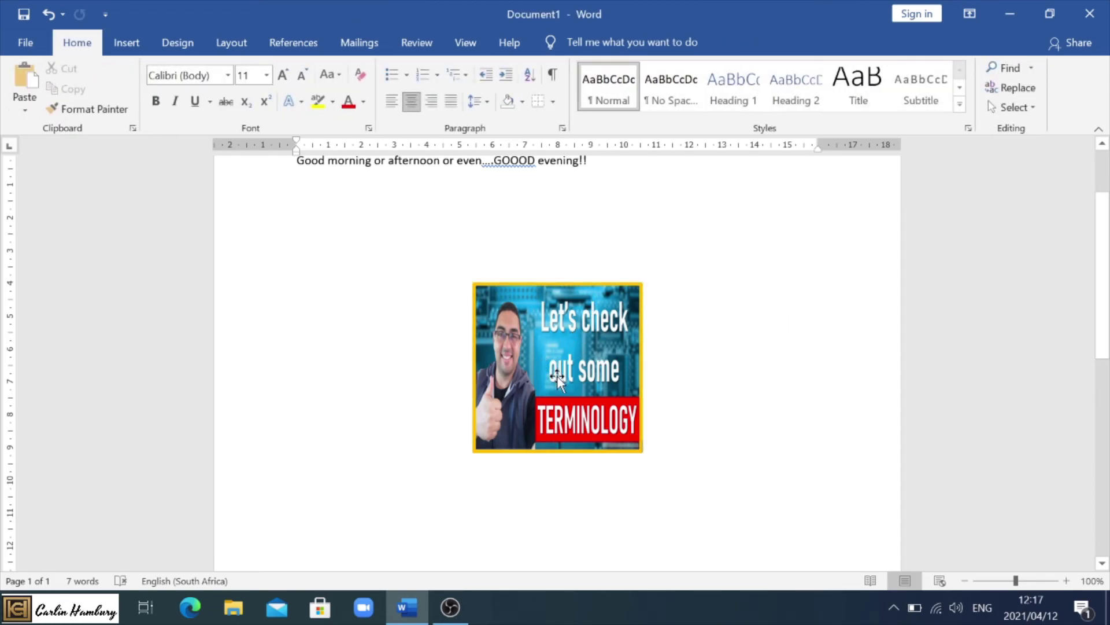
click(518, 359)
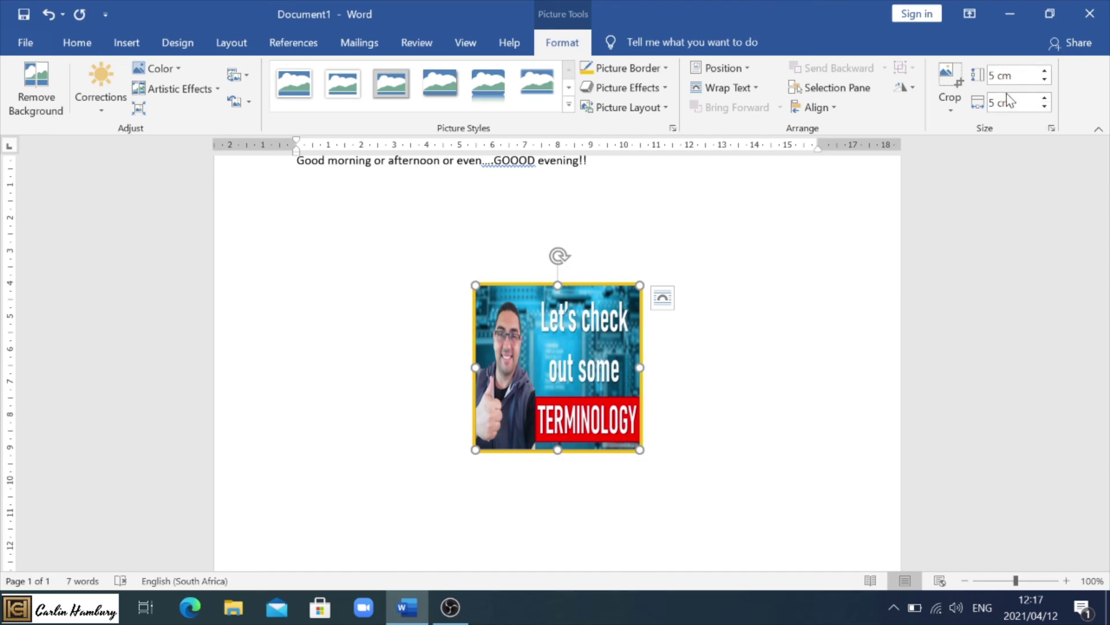
click(1052, 129)
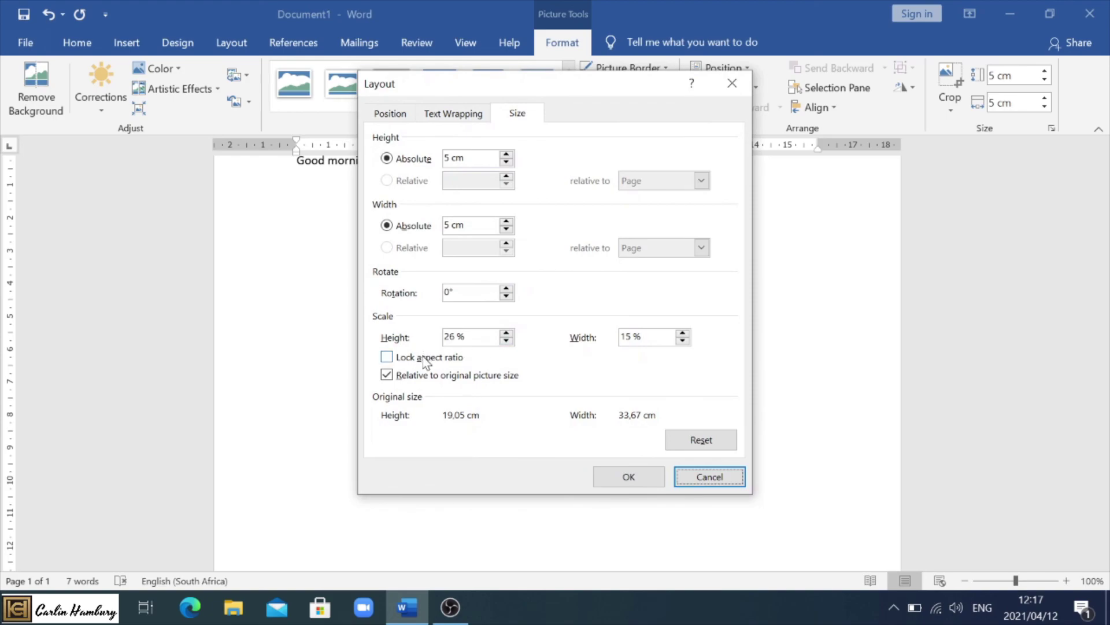
click(698, 479)
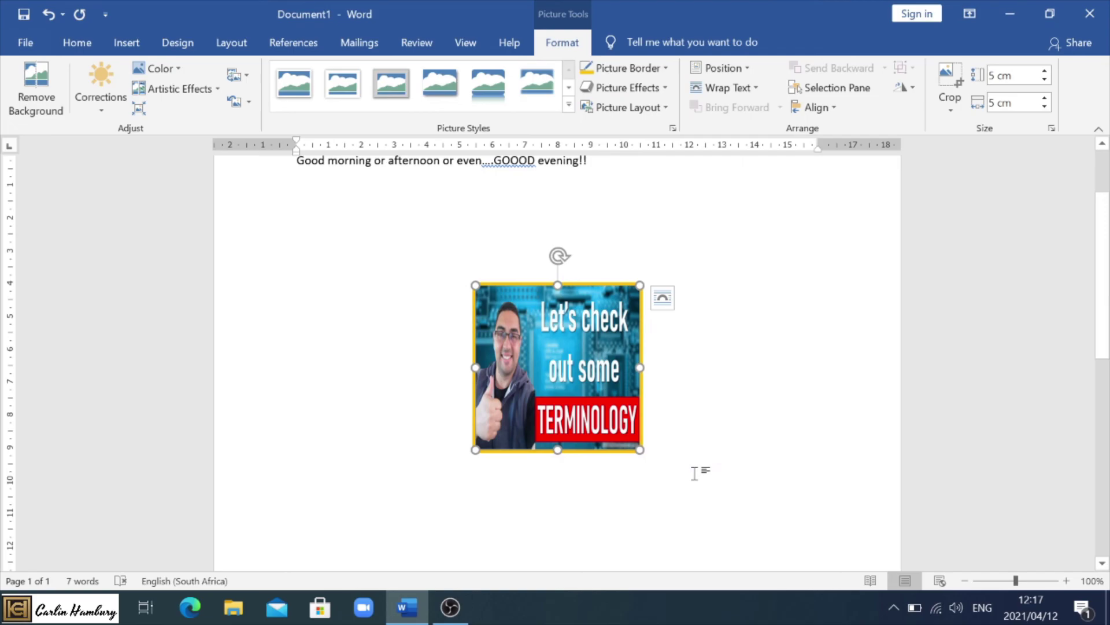